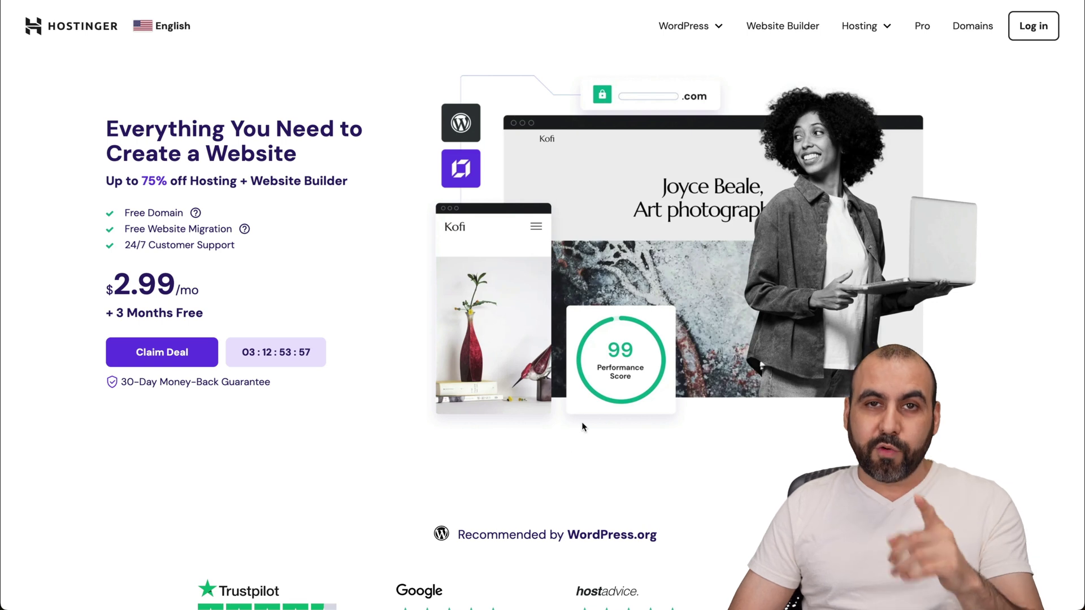
Step: Go to Hostinger's Web Hosting page and bring the Premium, Business and Cloud Startup plans into view
mouse_move(860, 26)
click(848, 71)
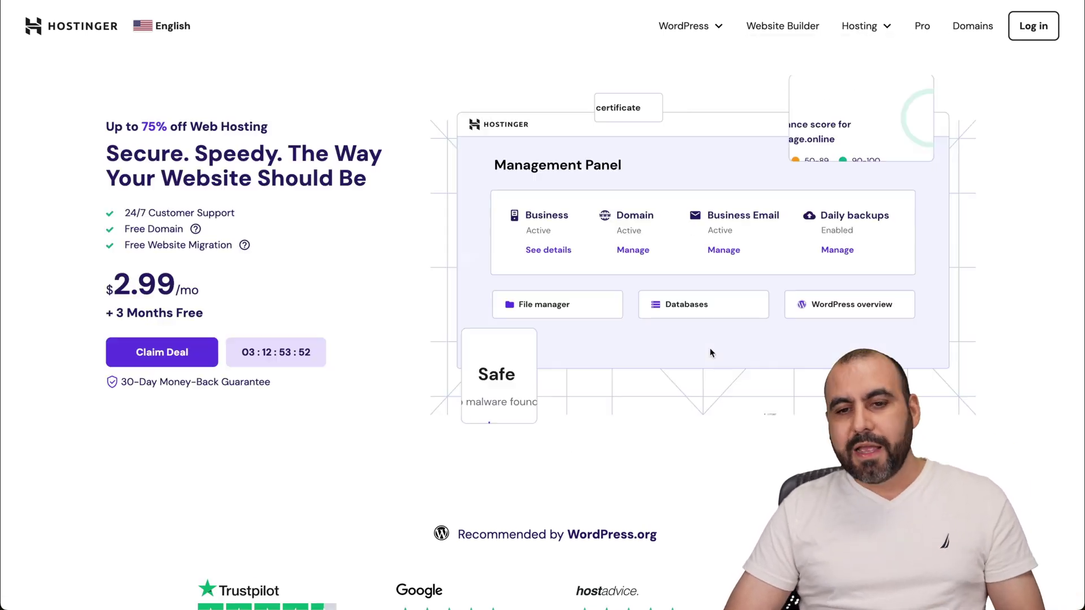
scroll(710, 353, down, 8)
scroll(710, 353, down, 6)
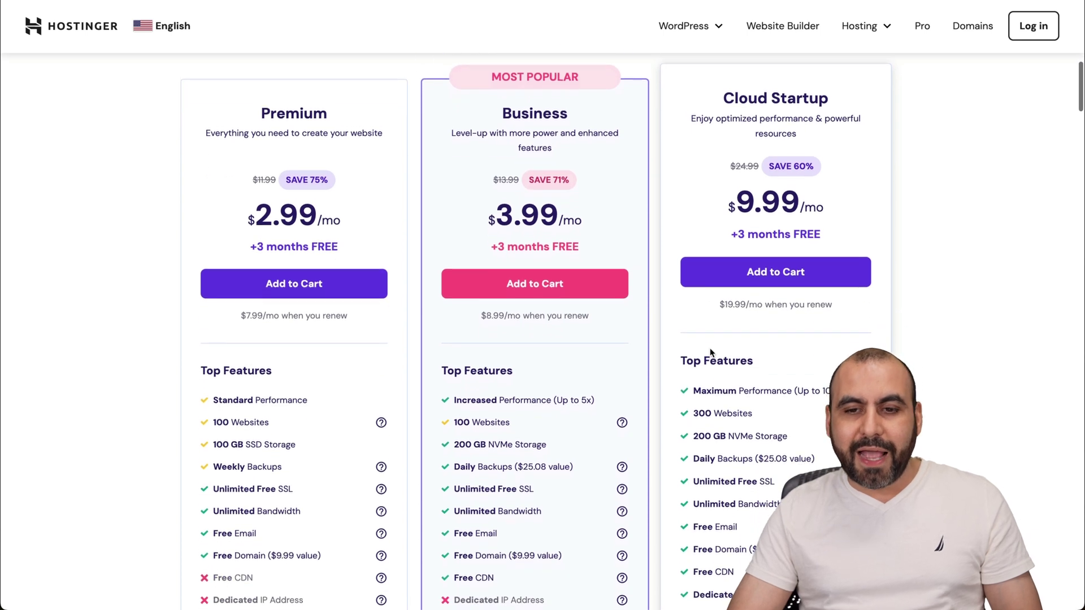
scroll(690, 489, down, 1)
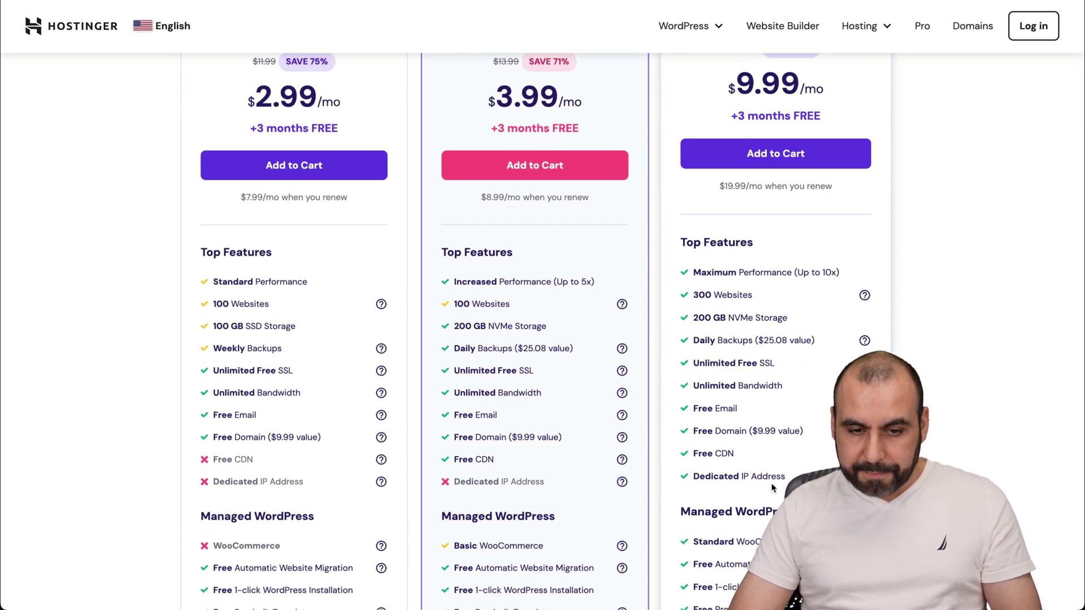
scroll(690, 489, up, 2)
scroll(771, 484, up, 2)
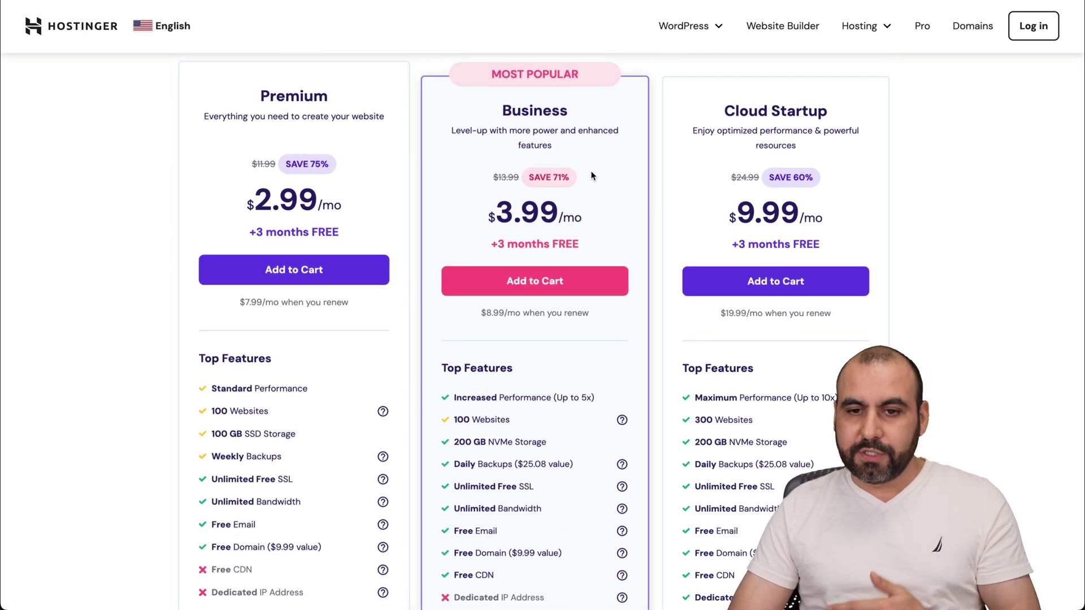
Step: Add the Cloud Startup plan to the cart and scroll down to the payment section
click(770, 267)
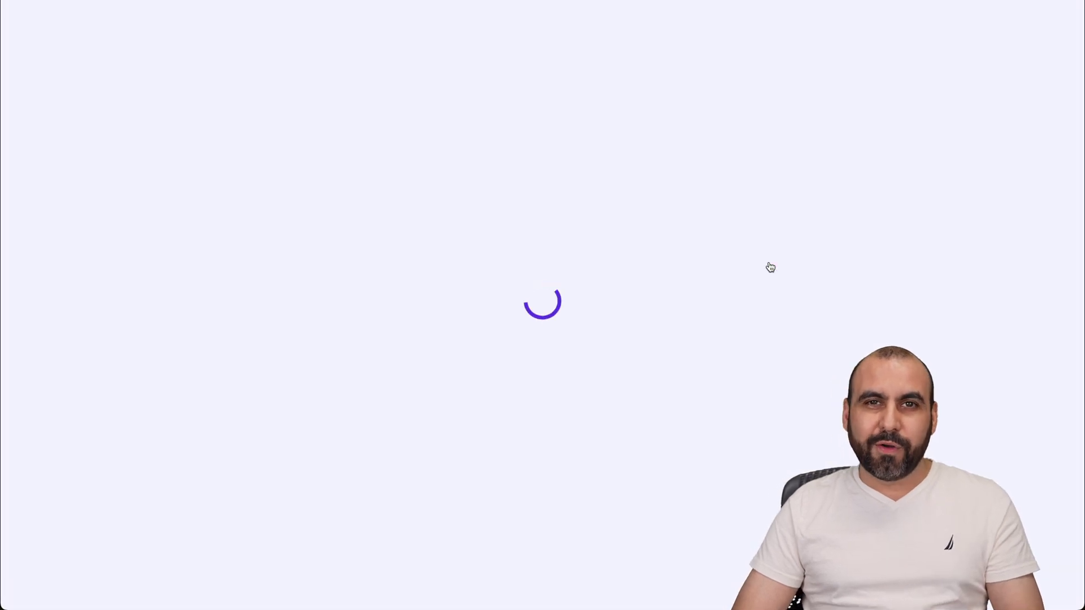
scroll(957, 343, down, 1)
scroll(956, 343, down, 1)
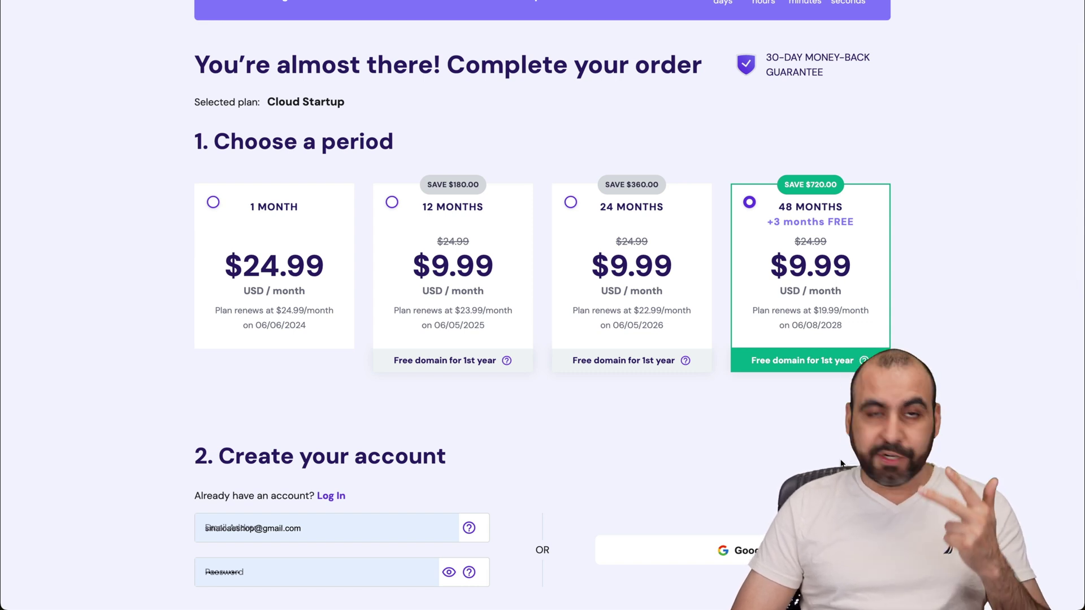
scroll(841, 464, down, 10)
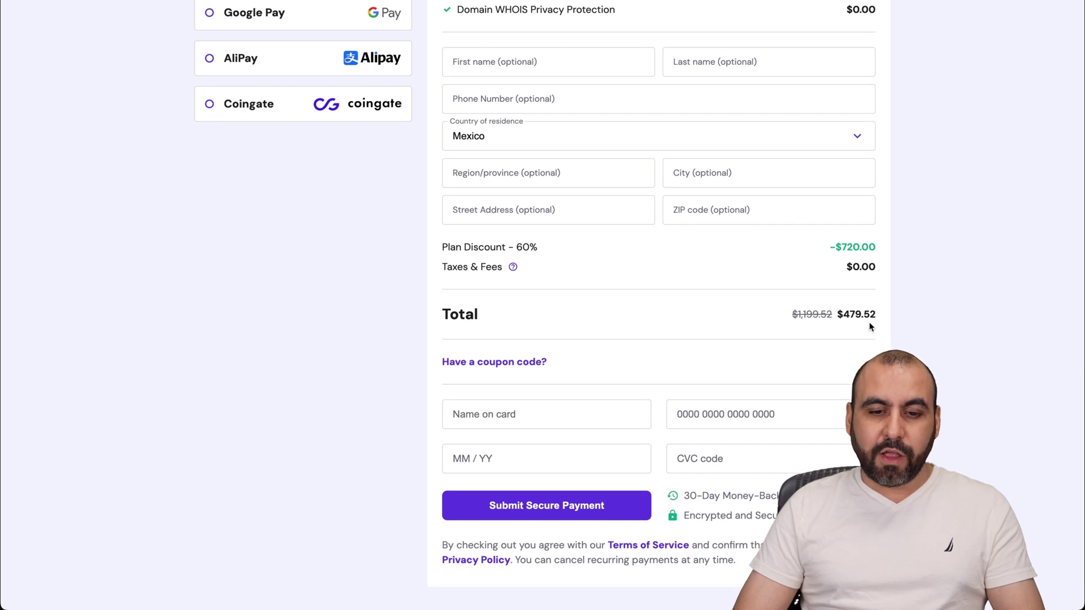
Step: Apply the coupon code SAASMASTER to the Cloud Startup order
click(531, 362)
click(531, 403)
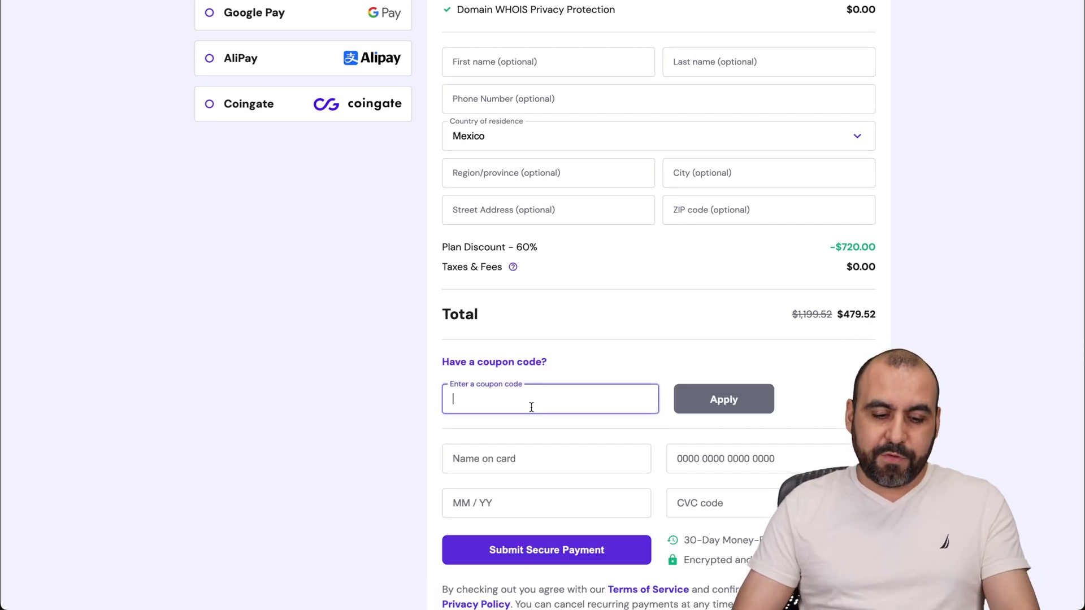
text(SAASMASTER)
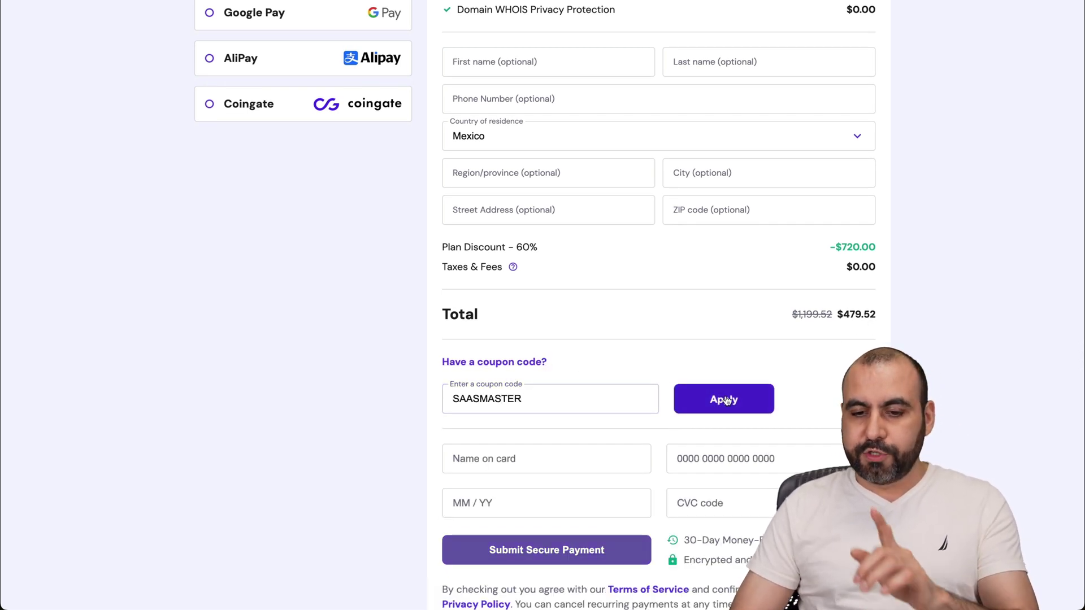
click(724, 398)
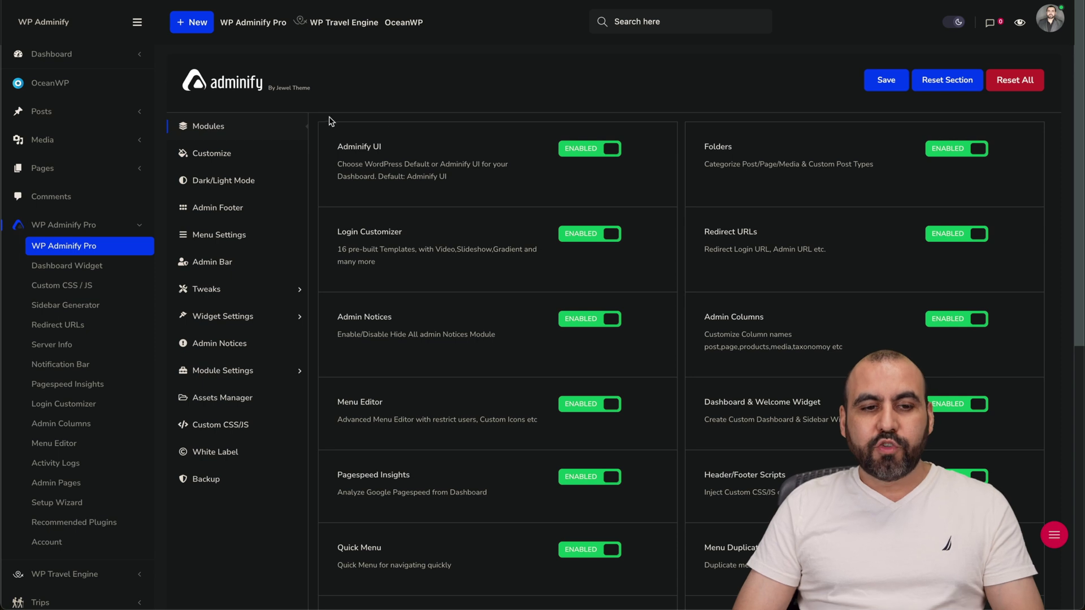
Step: Show the Adminify modules list and expand the Pages section in the left sidebar
click(195, 131)
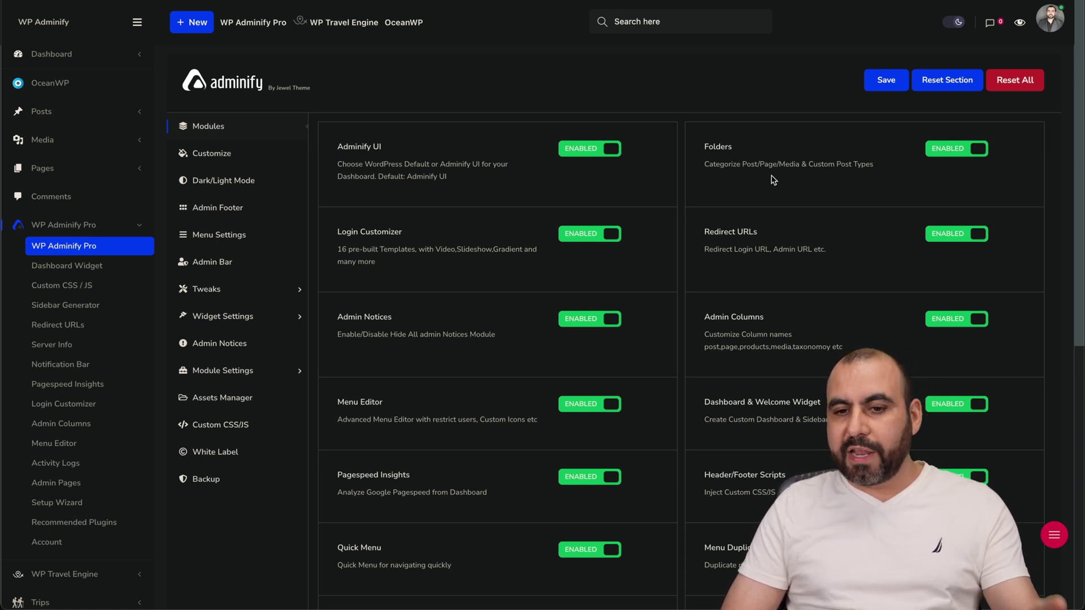
click(80, 167)
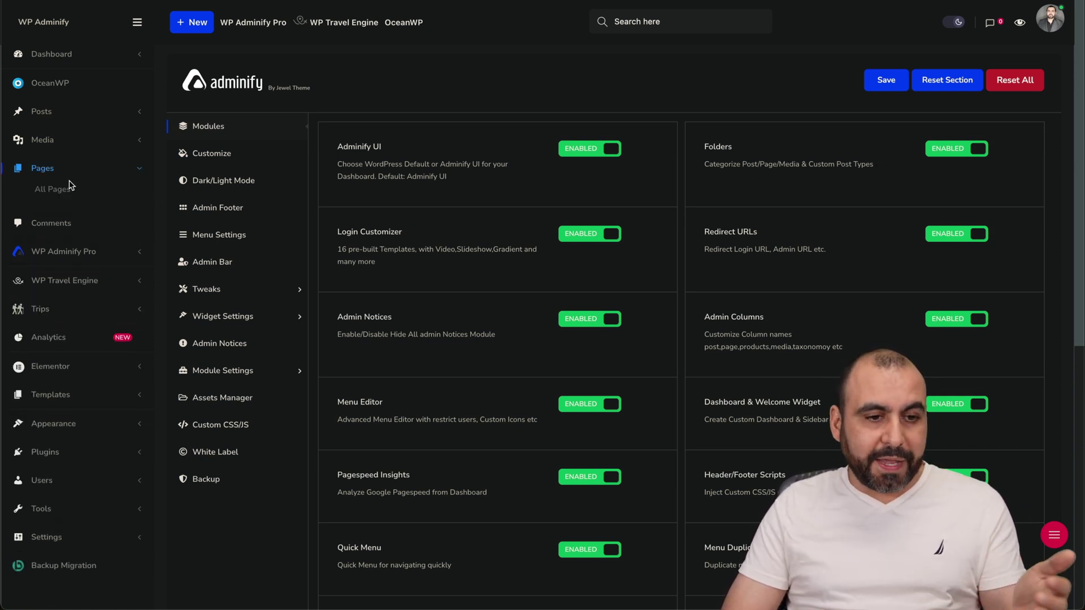
Step: View the All Pages list with its folder panel
click(151, 198)
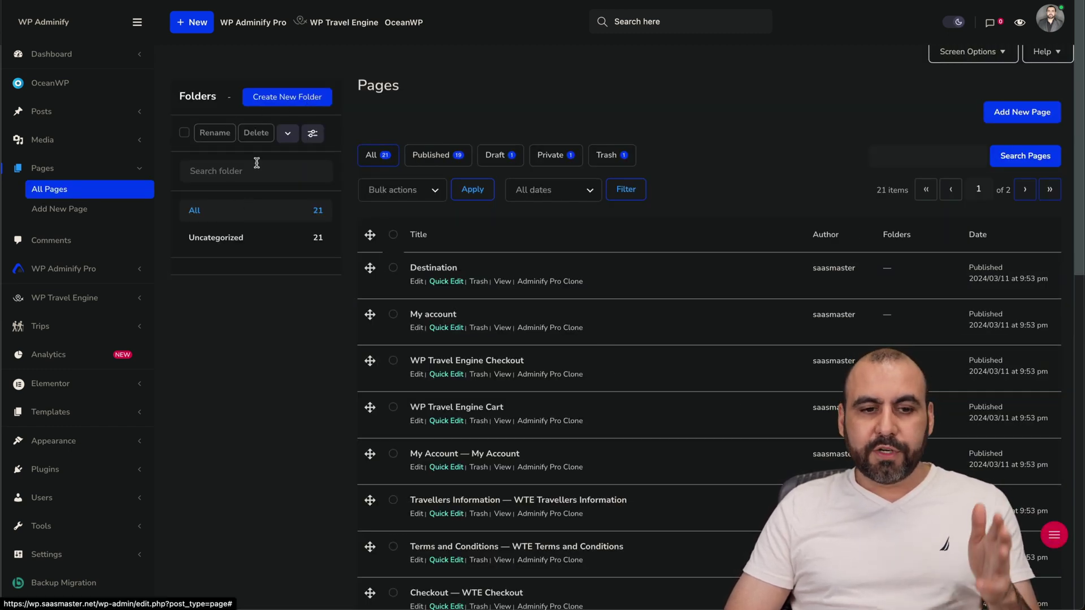
scroll(570, 226, down, 3)
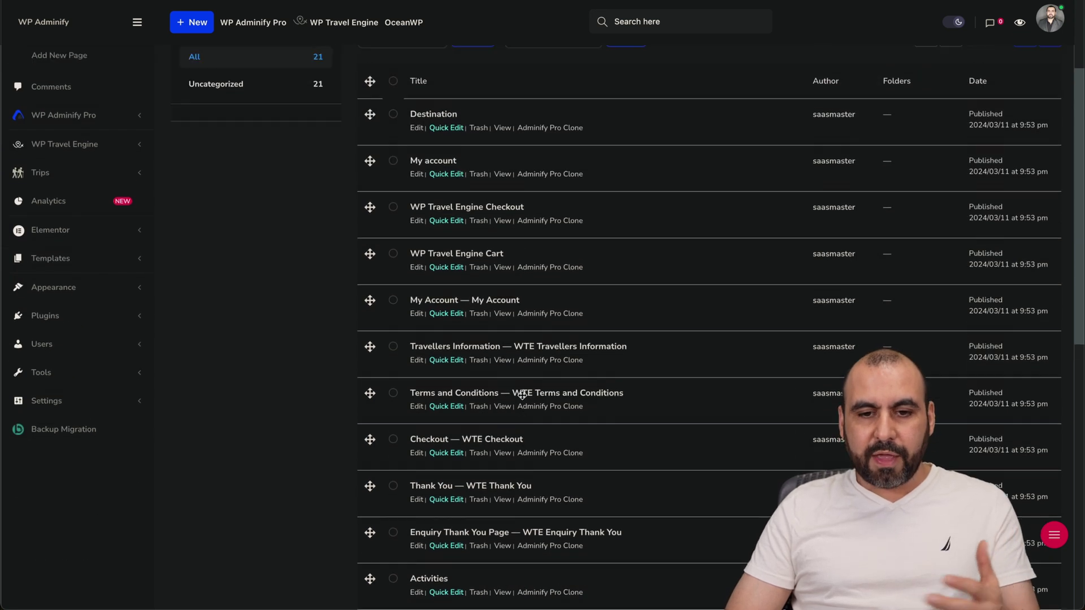
scroll(522, 390, up, 3)
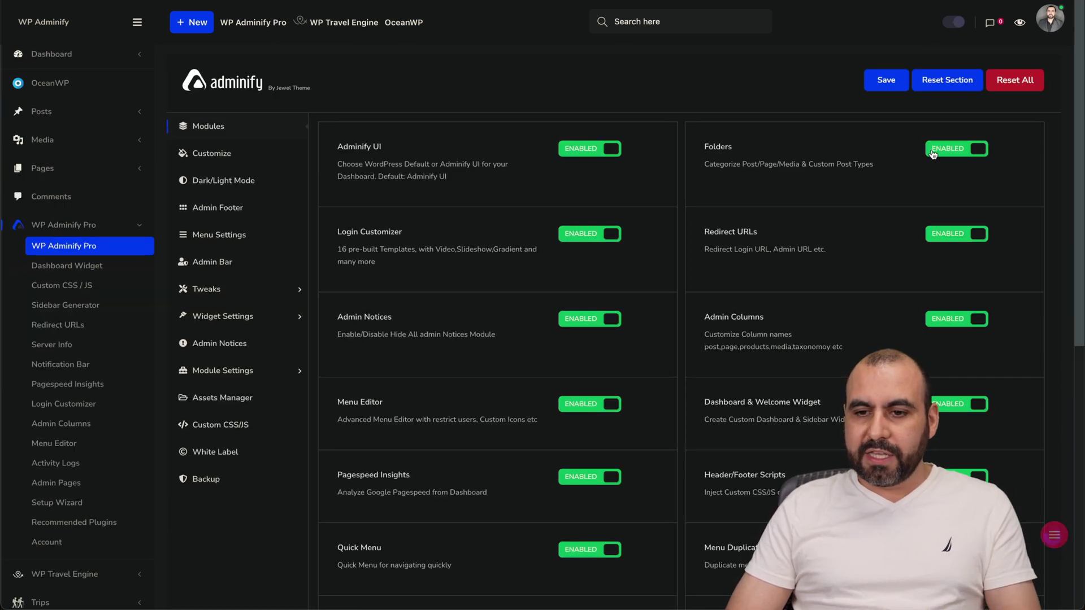
Step: Disable and save the Folders module, confirm All Pages has no folders, then return to modules
click(933, 150)
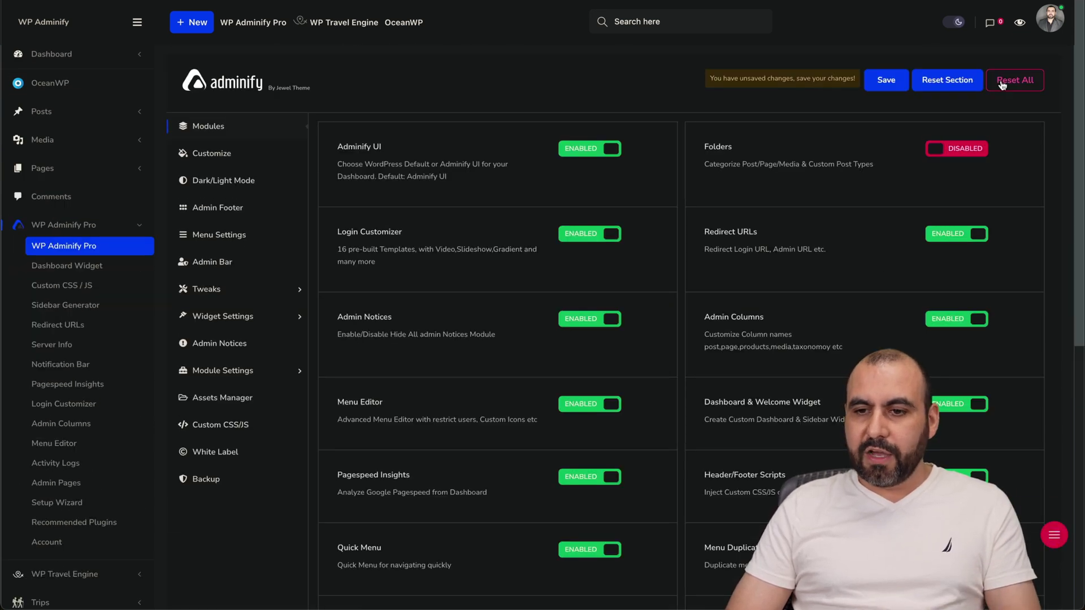
click(891, 84)
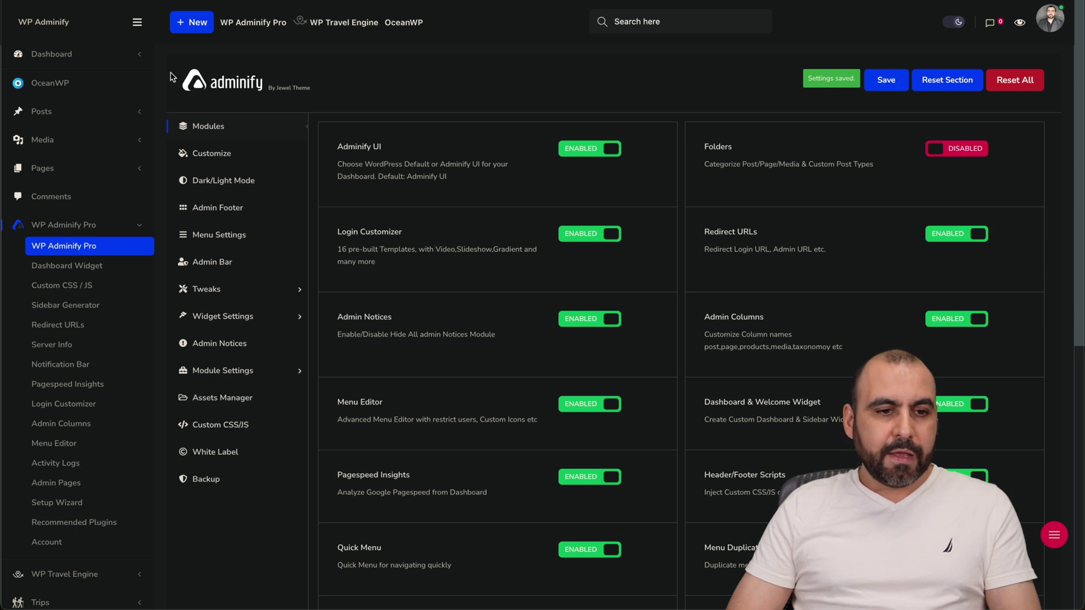
click(56, 167)
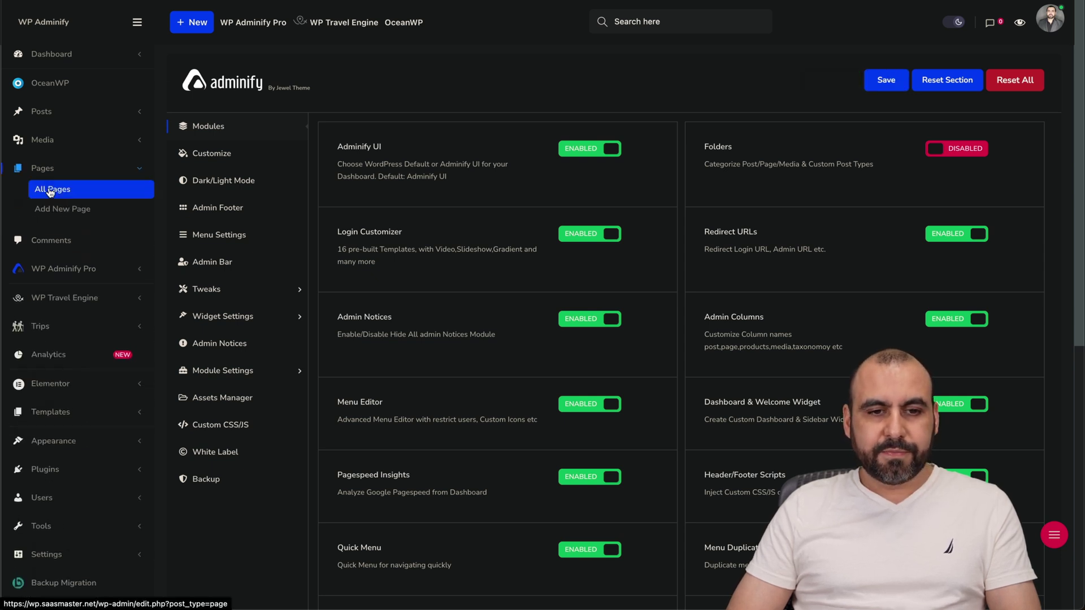
click(51, 190)
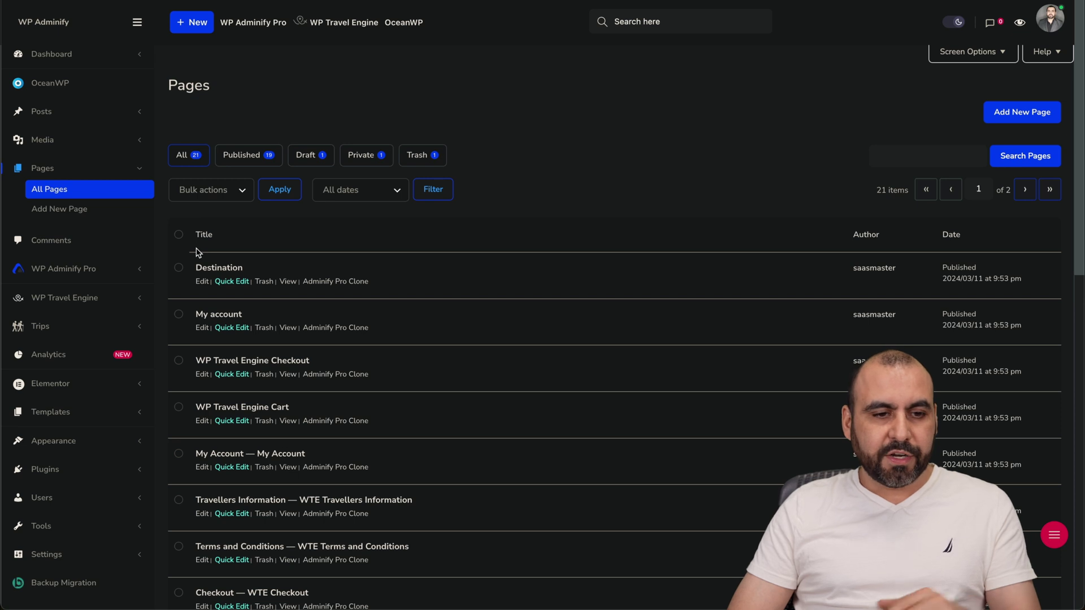
key(alt+Left)
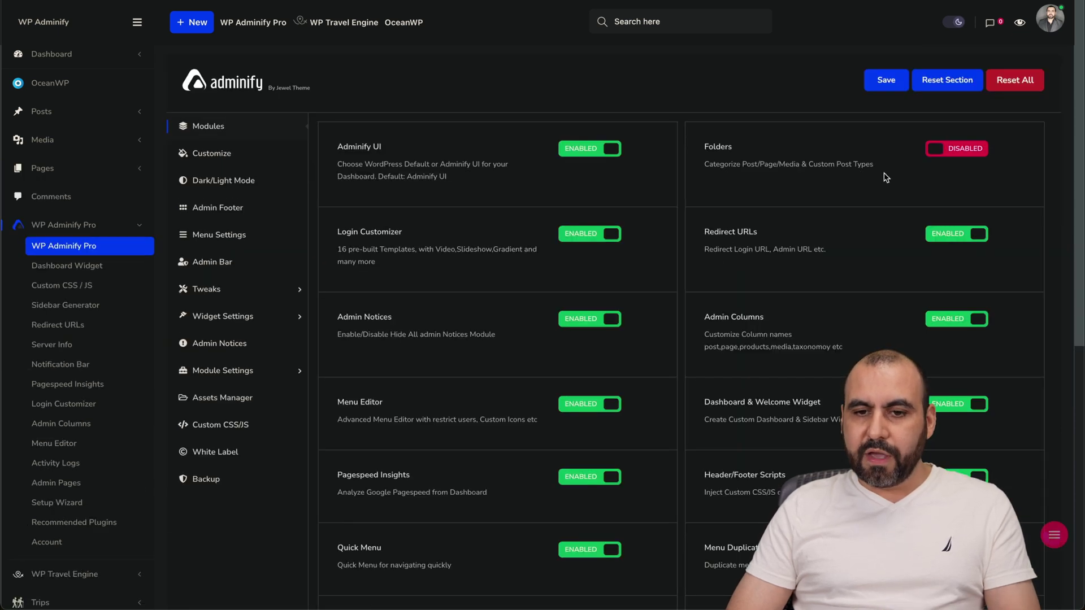
Step: Re-enable the Folders module and move on to the Customize settings
click(948, 150)
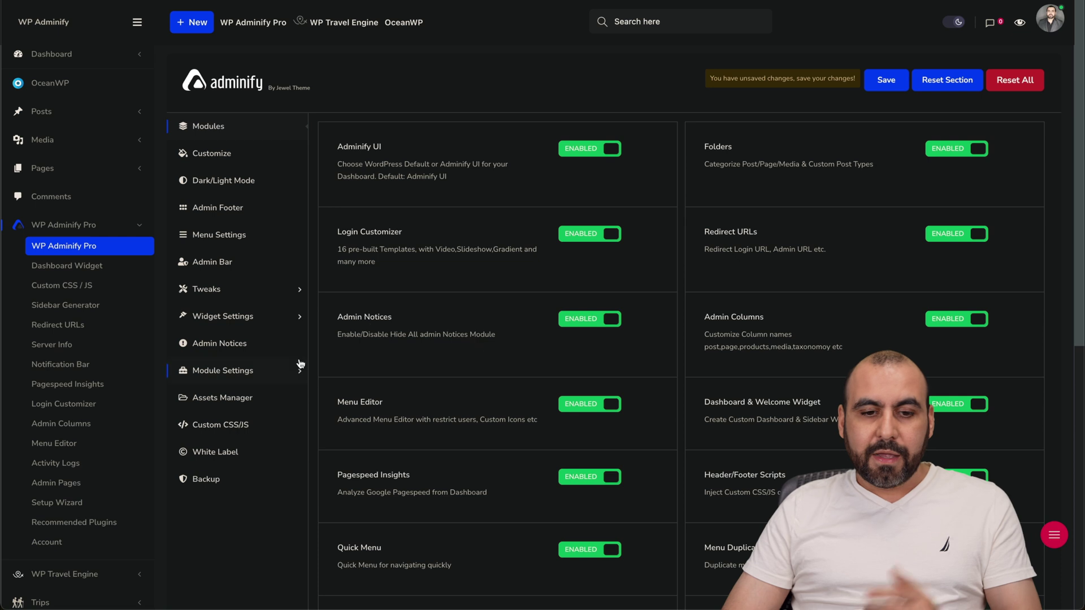
scroll(432, 342, down, 2)
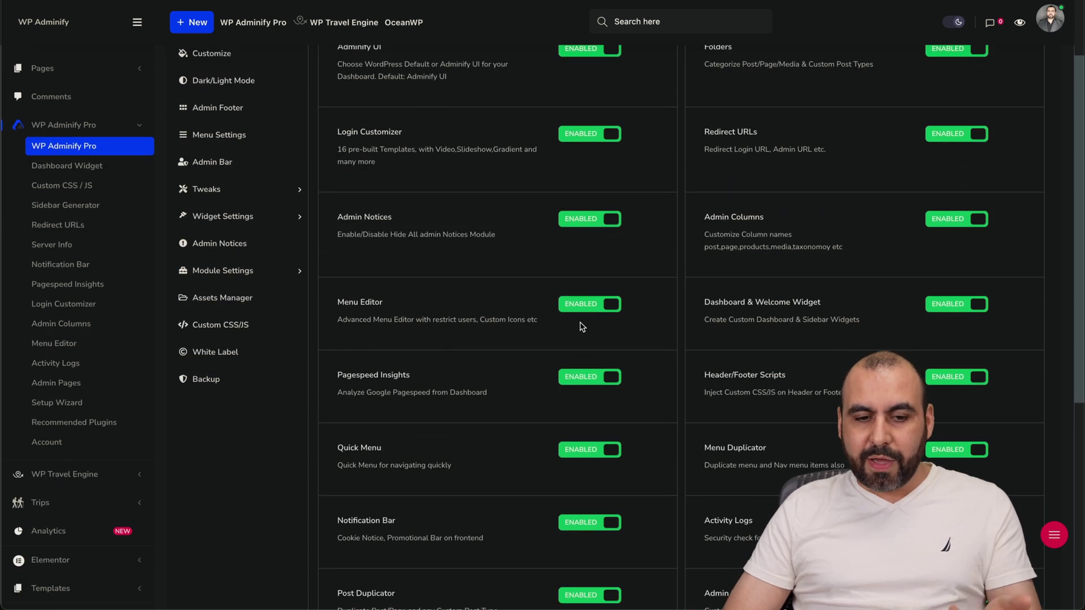
scroll(582, 327, down, 6)
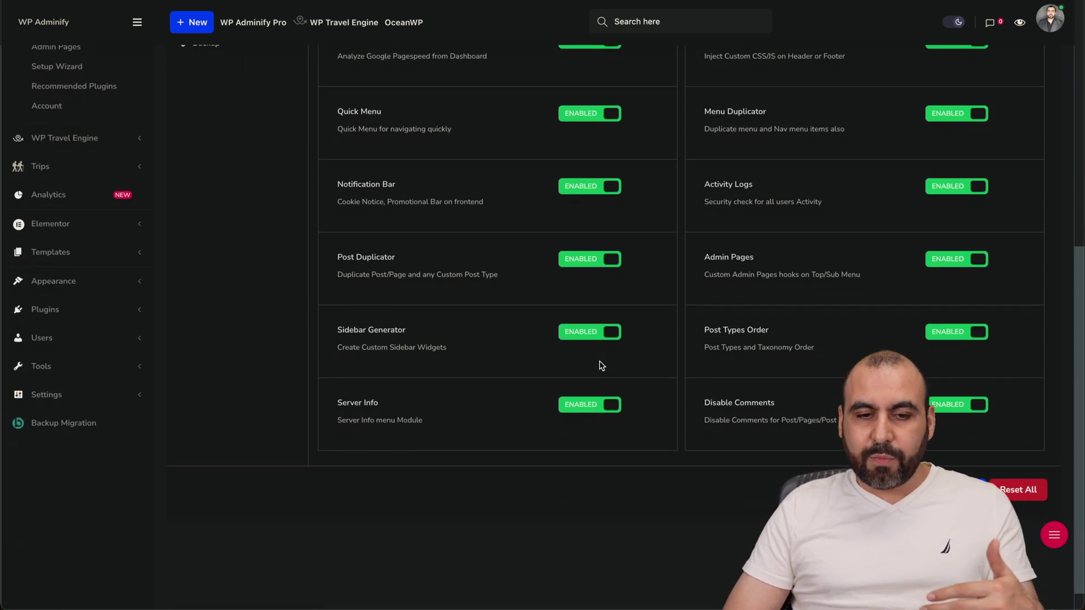
scroll(601, 339, up, 10)
click(228, 152)
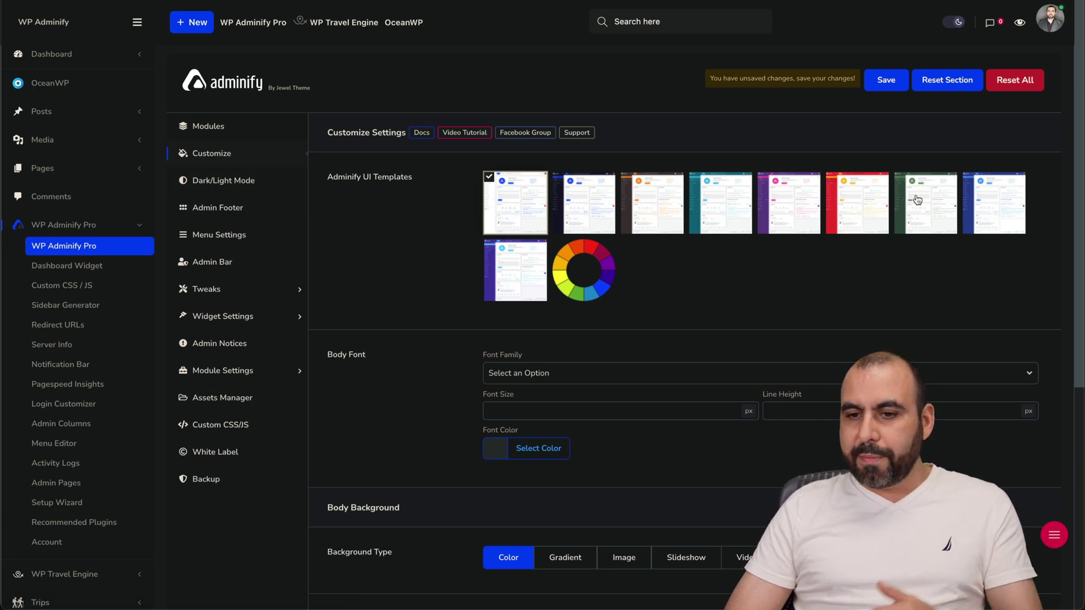
Step: Select the eighth, blue Adminify UI template and save it
click(1009, 222)
scroll(666, 375, down, 2)
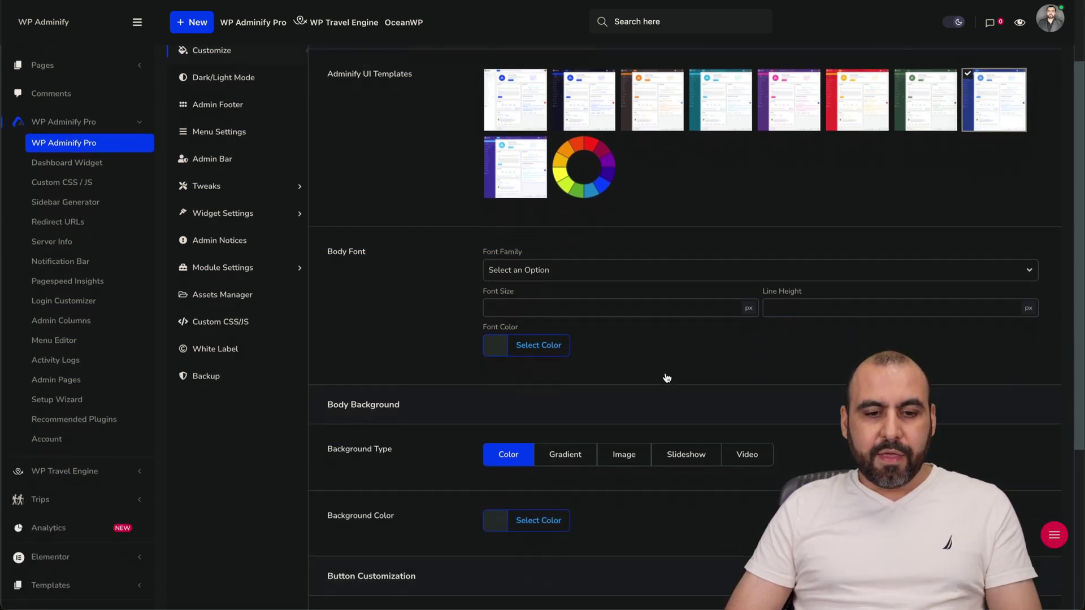
scroll(631, 327, down, 3)
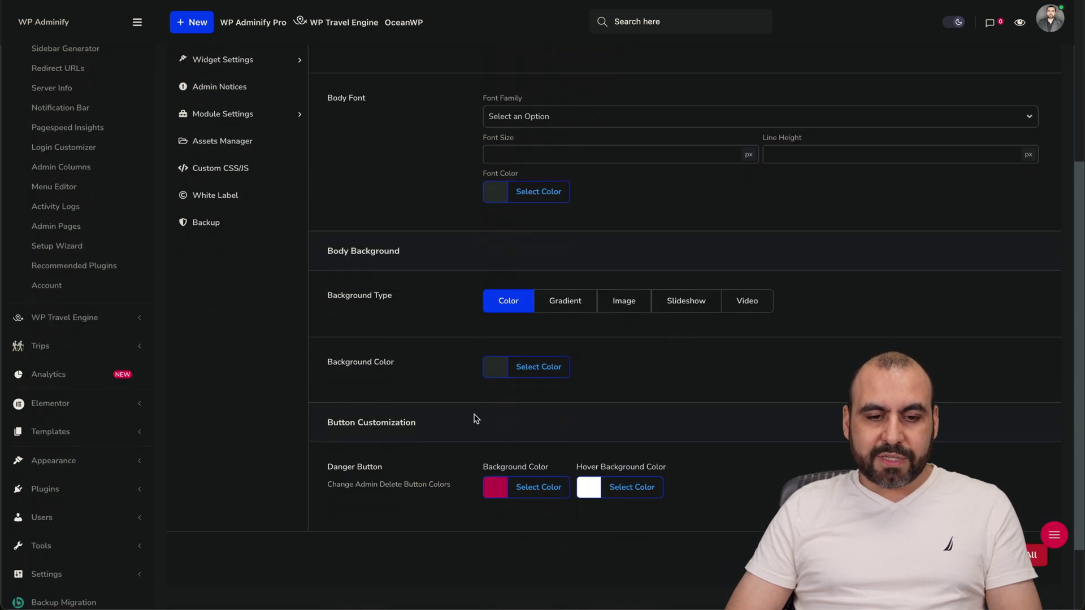
scroll(700, 283, up, 5)
click(886, 80)
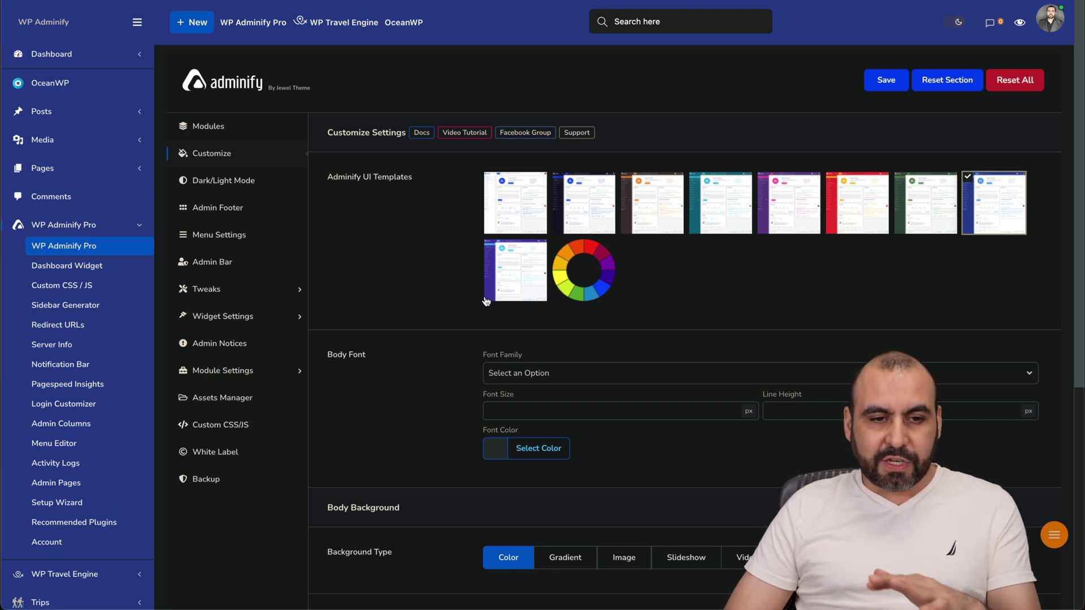
Step: Replace the Logo Text under Dark/Light Mode with 'SaaS Master'
click(257, 188)
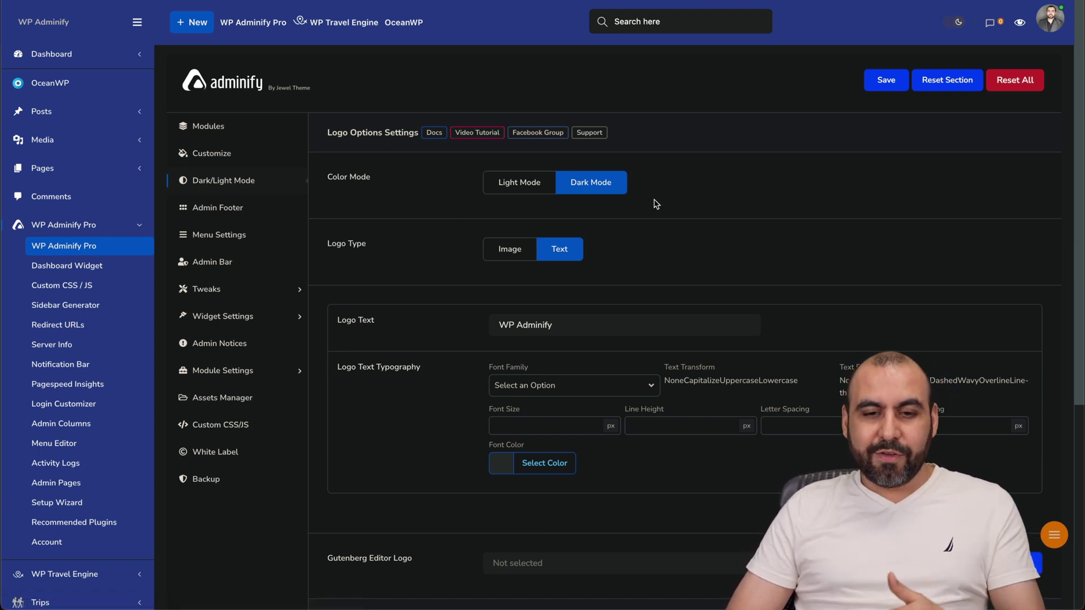
scroll(511, 194, down, 1)
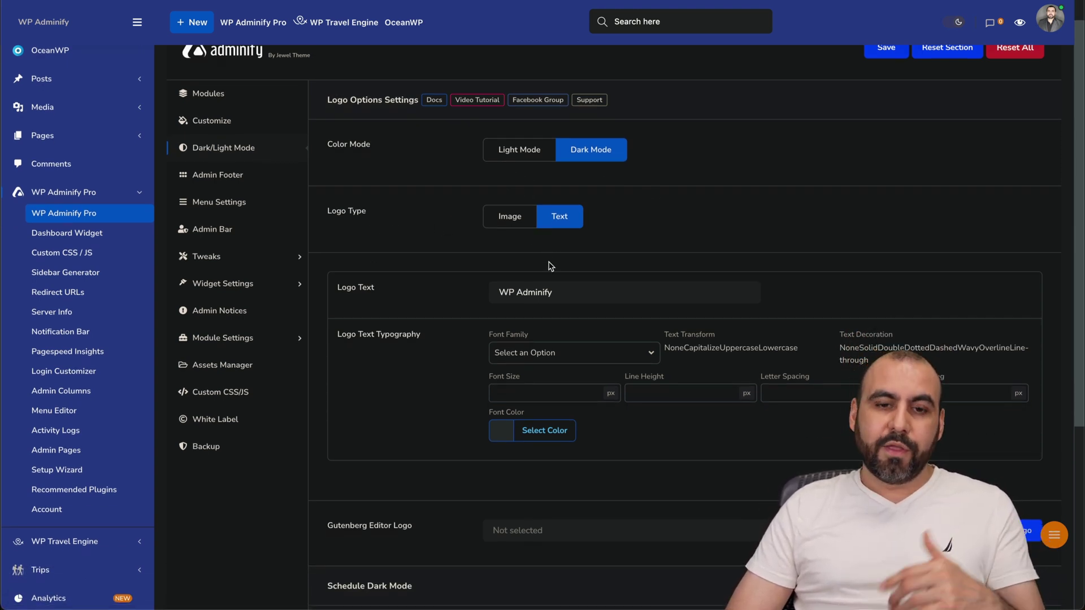
scroll(551, 266, down, 3)
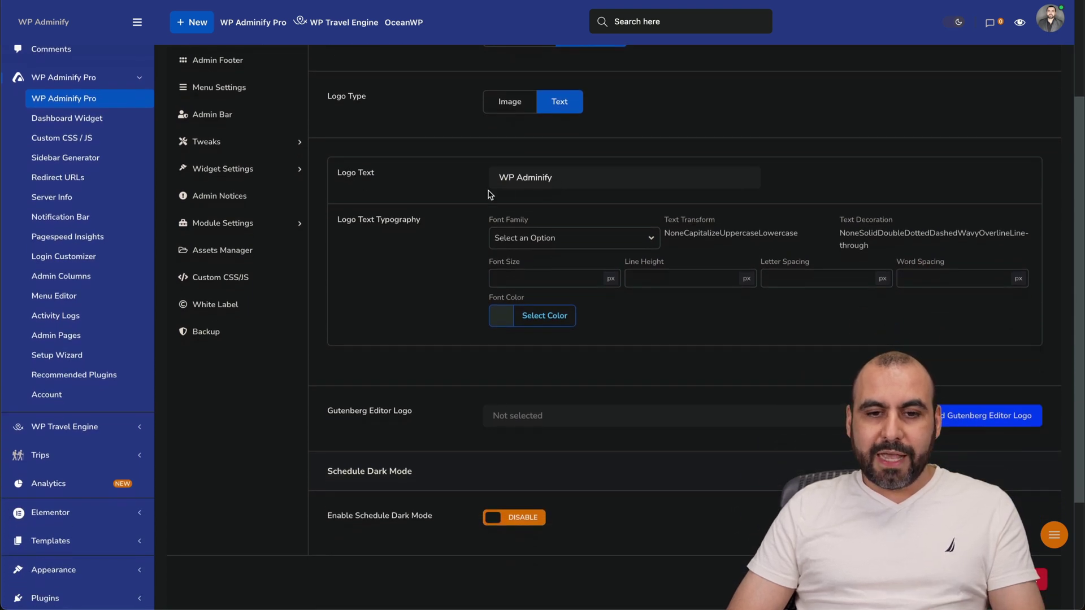
triple_click(548, 186)
text(SaaS Master)
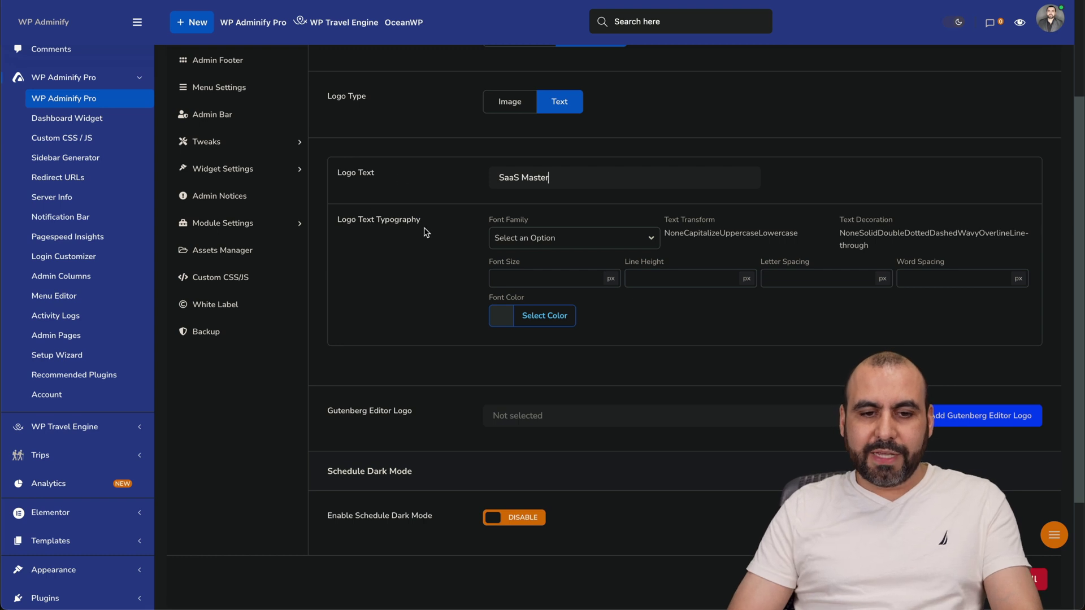
scroll(647, 312, down, 2)
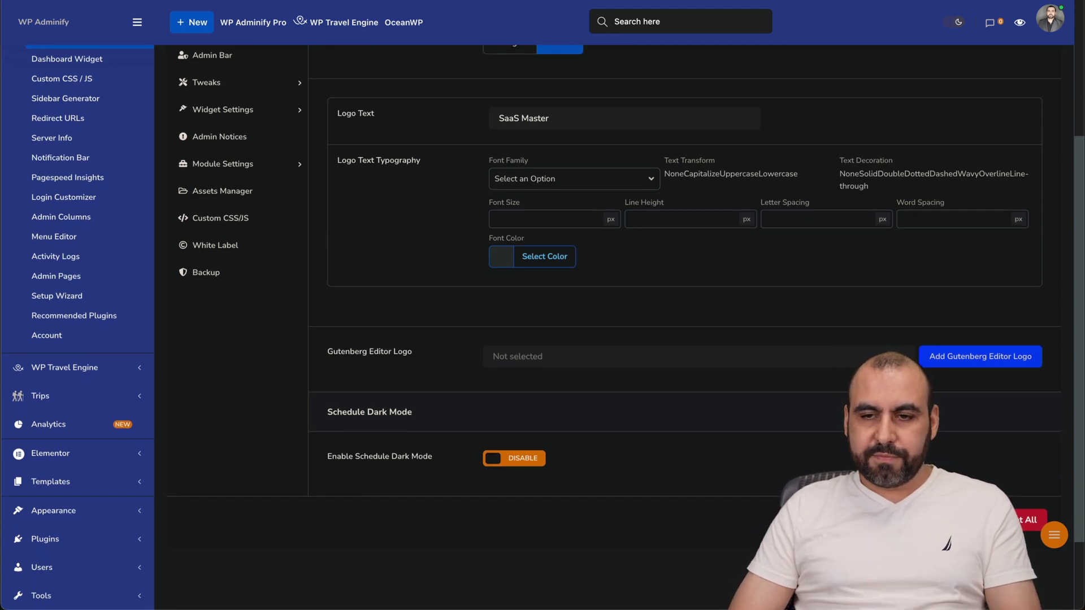
scroll(614, 328, up, 4)
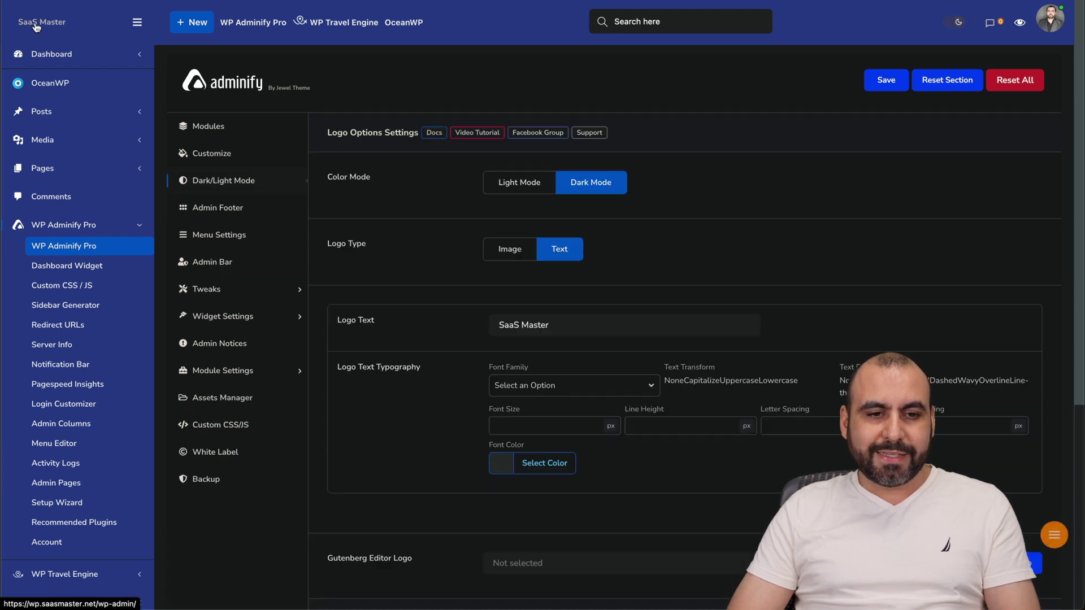
click(213, 210)
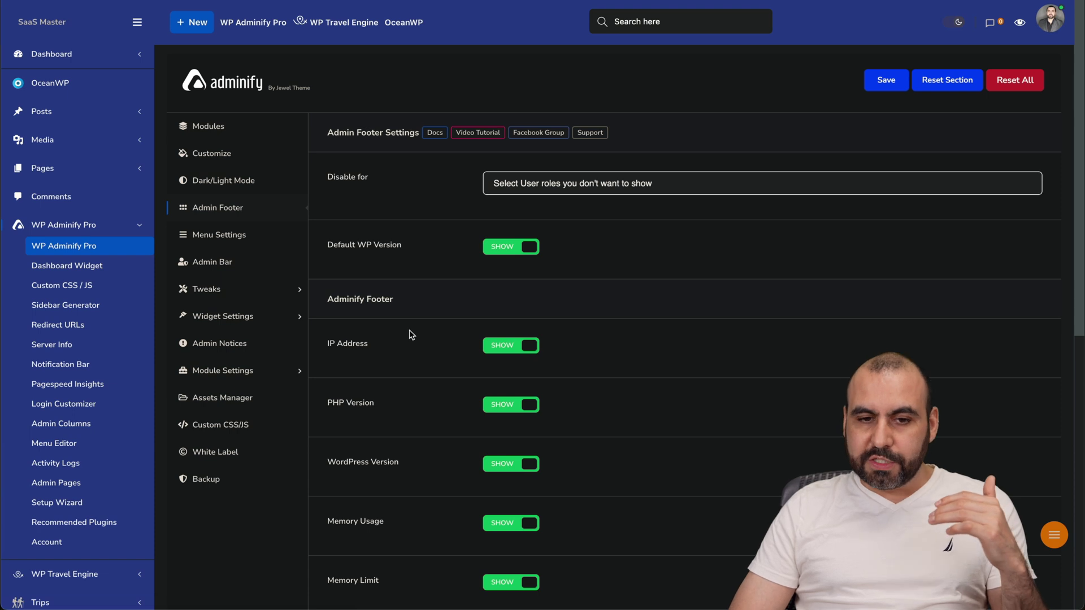
Step: Review the Admin Footer options, all set to Show with footer text 'WEBSITES', then go to Menu Settings
scroll(411, 334, down, 1)
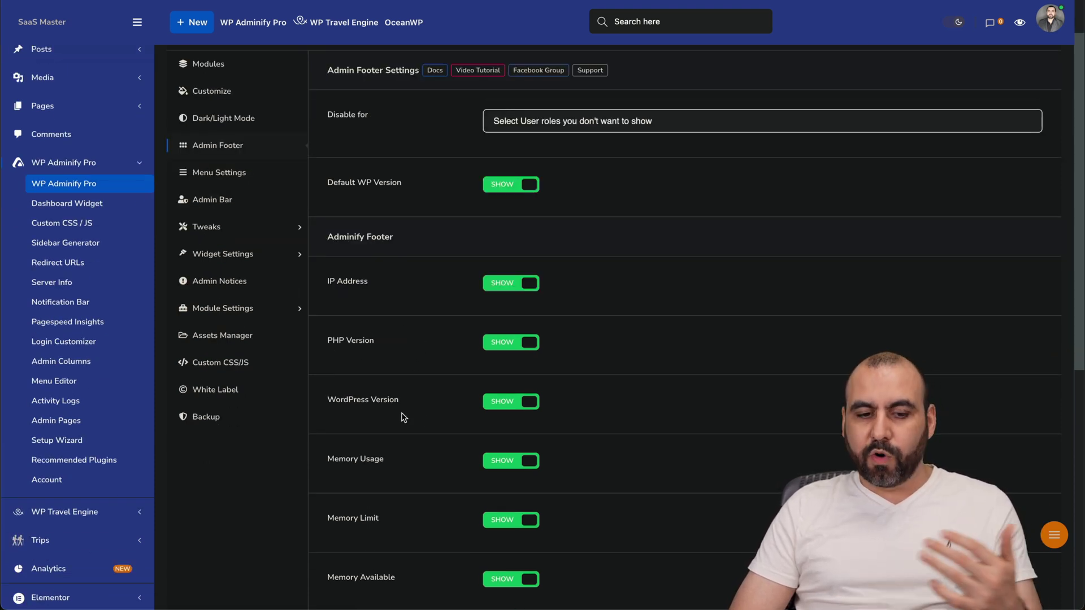
scroll(407, 418, down, 5)
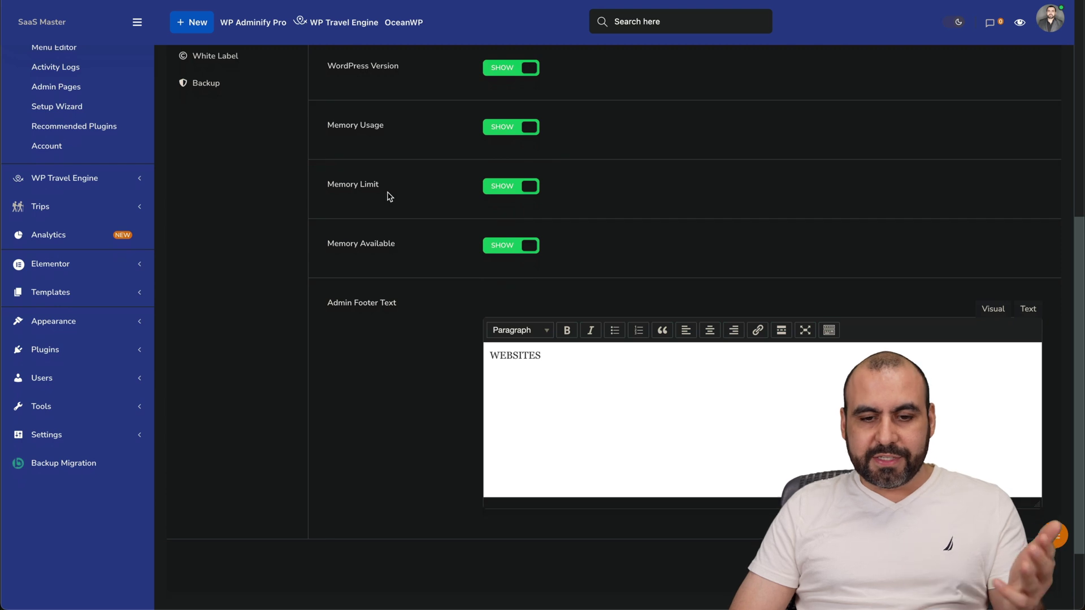
scroll(390, 198, up, 7)
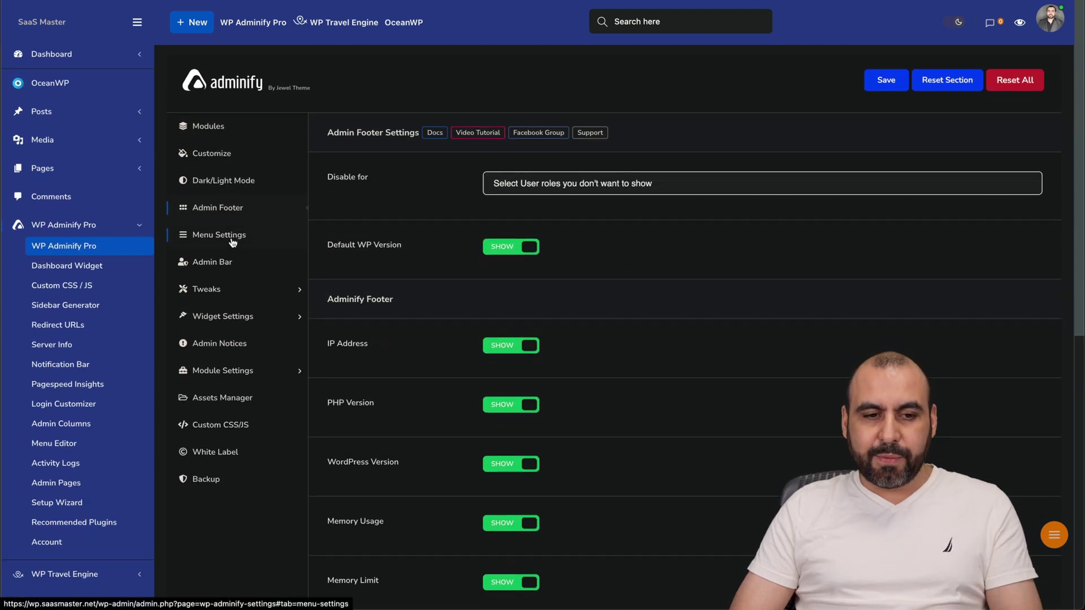
click(233, 240)
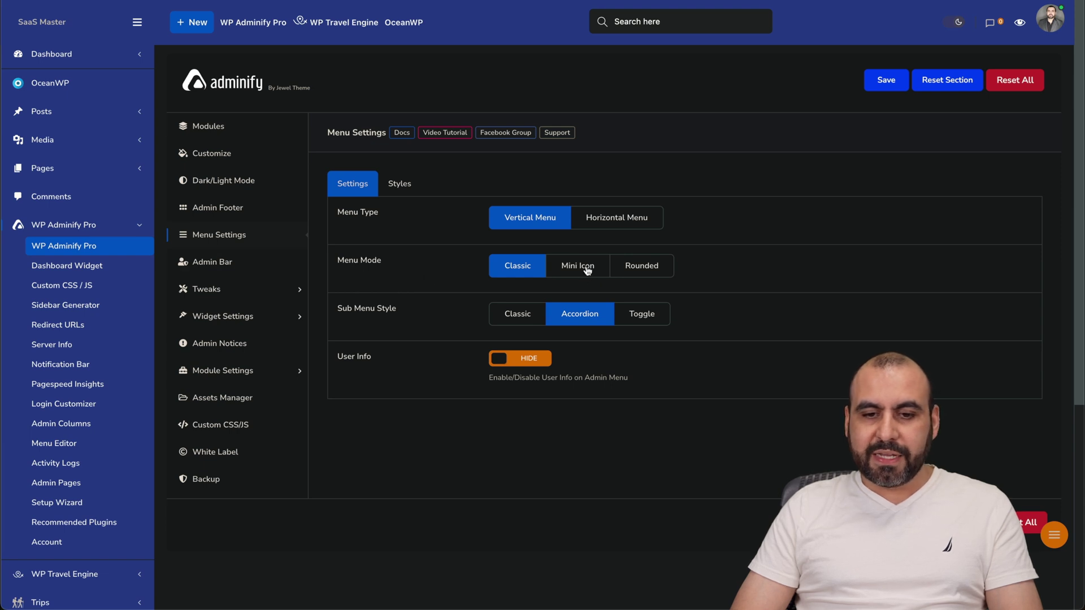
Step: Set the Menu Type to Horizontal Menu and save it
click(621, 222)
scroll(791, 169, down, 2)
scroll(847, 124, up, 2)
click(883, 81)
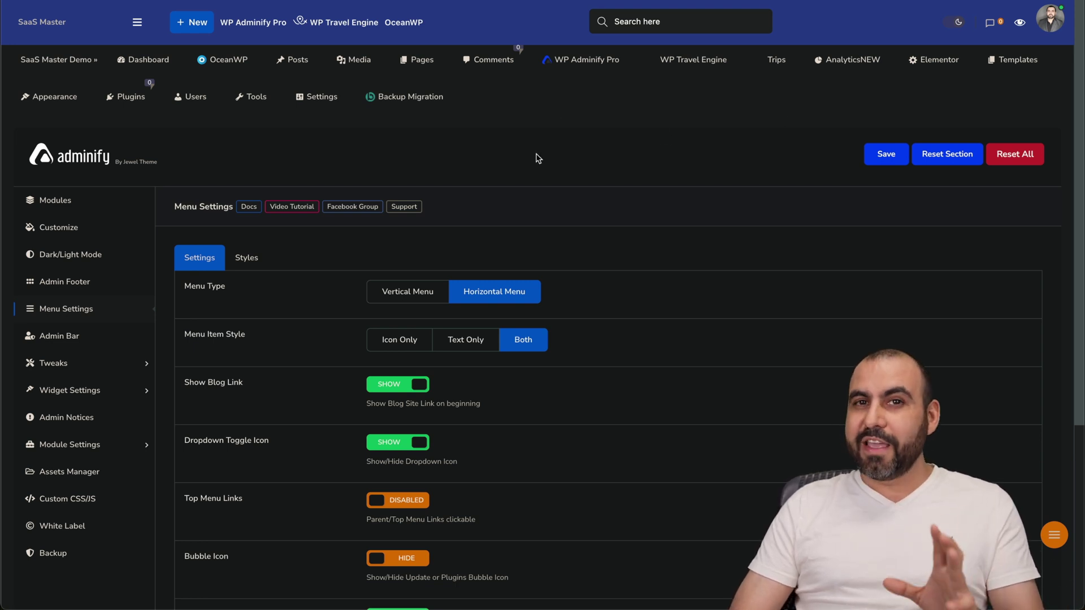
click(94, 336)
Step: Scroll through the Admin Bar settings
scroll(276, 346, down, 2)
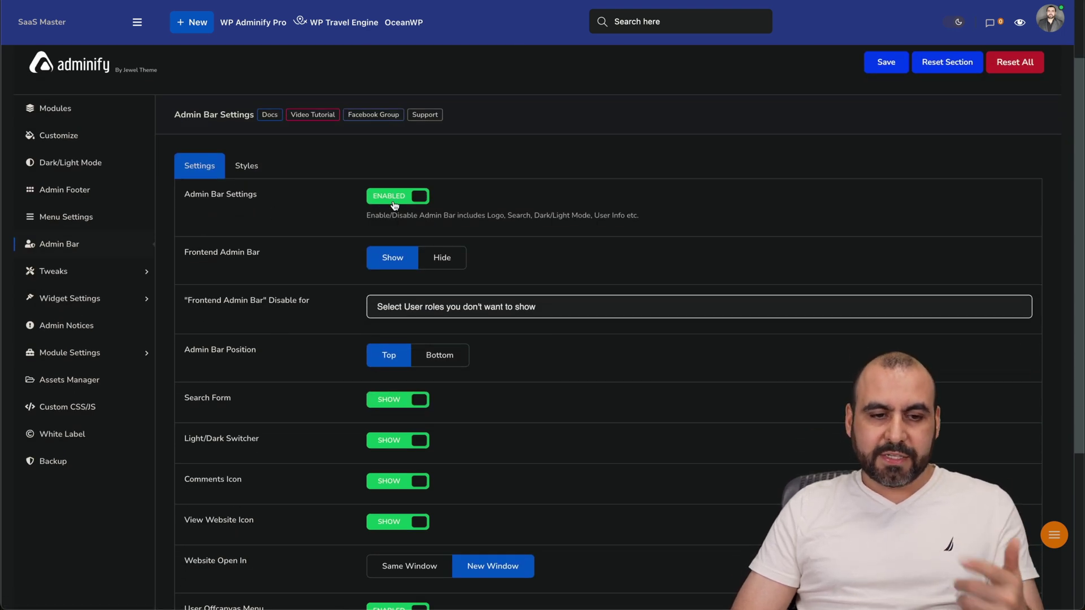
scroll(305, 281, down, 2)
scroll(305, 280, down, 2)
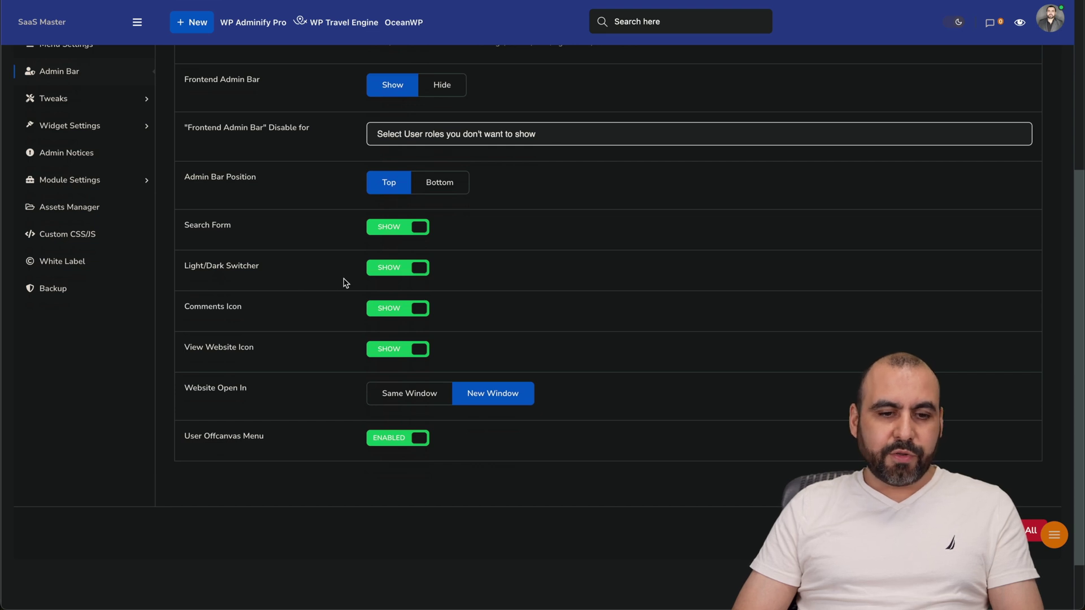
scroll(279, 309, up, 2)
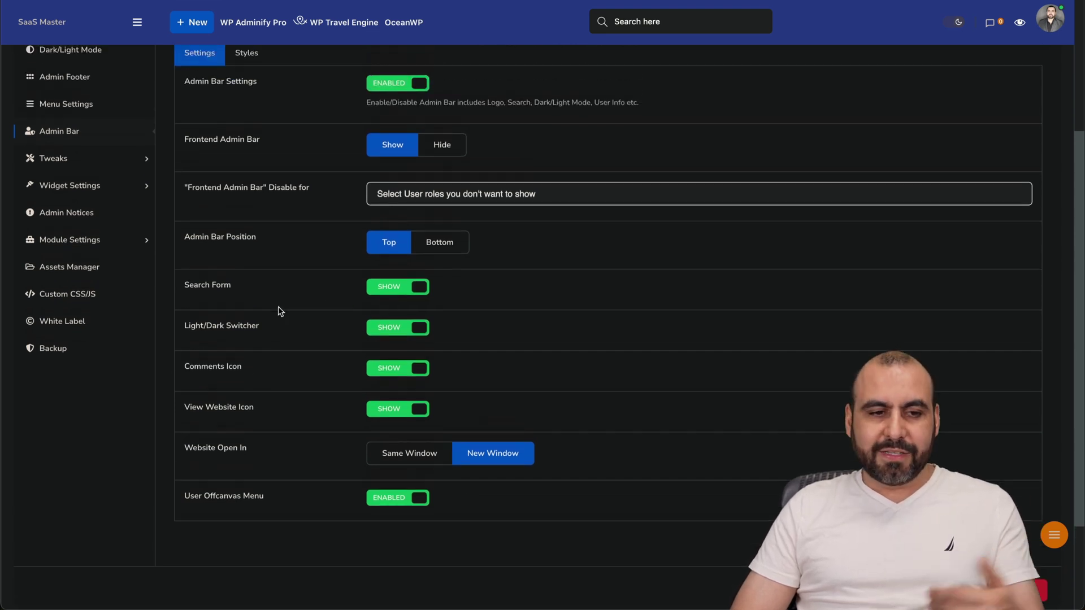
Step: Review the Head section cleanup tweaks
click(115, 175)
scroll(181, 254, up, 3)
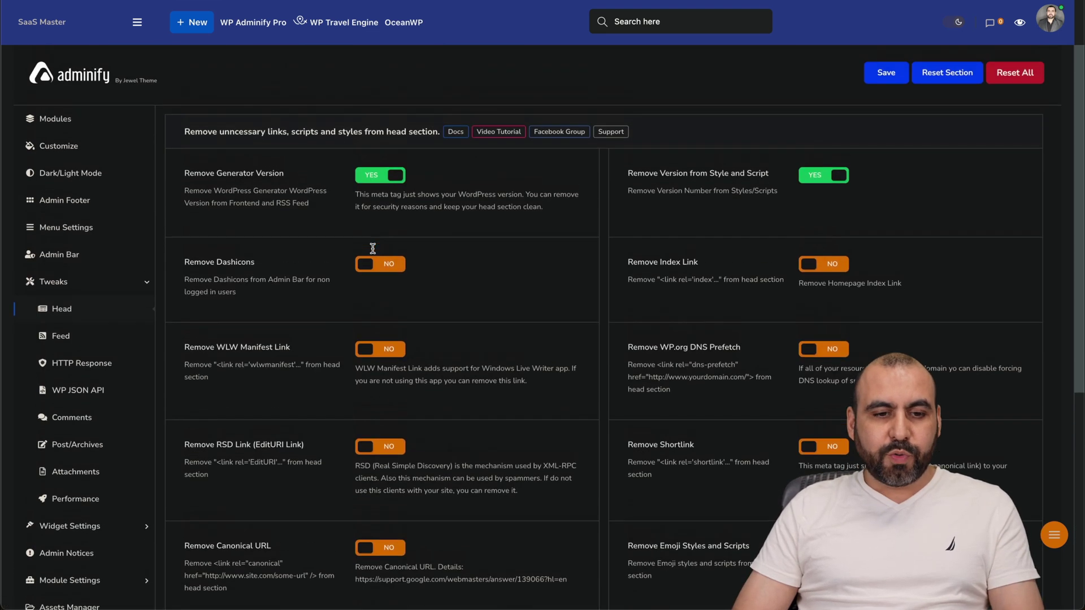
scroll(197, 328, down, 1)
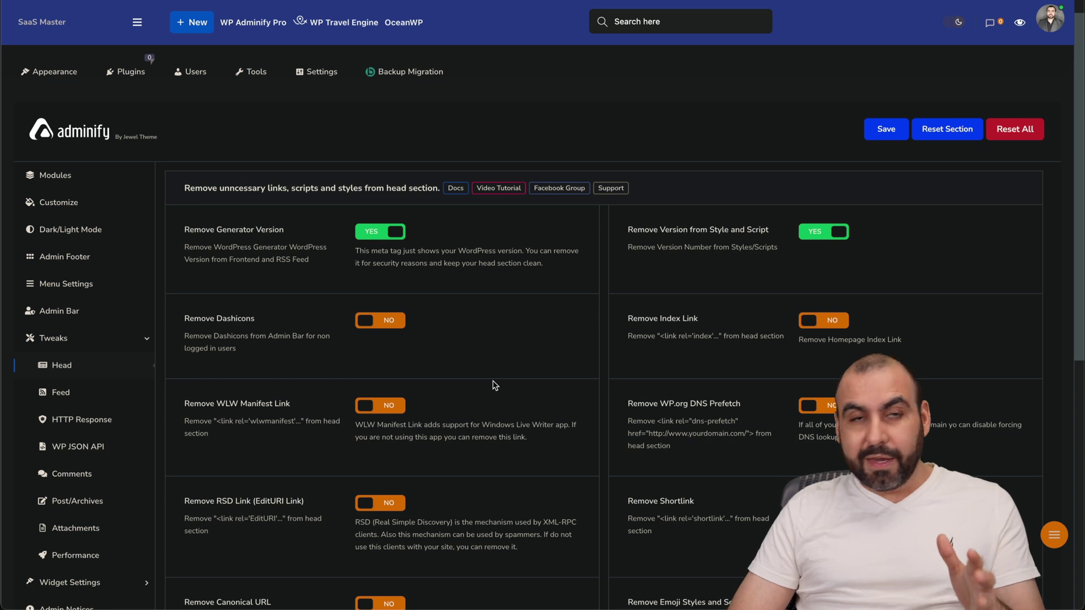
scroll(494, 386, down, 2)
scroll(494, 385, down, 4)
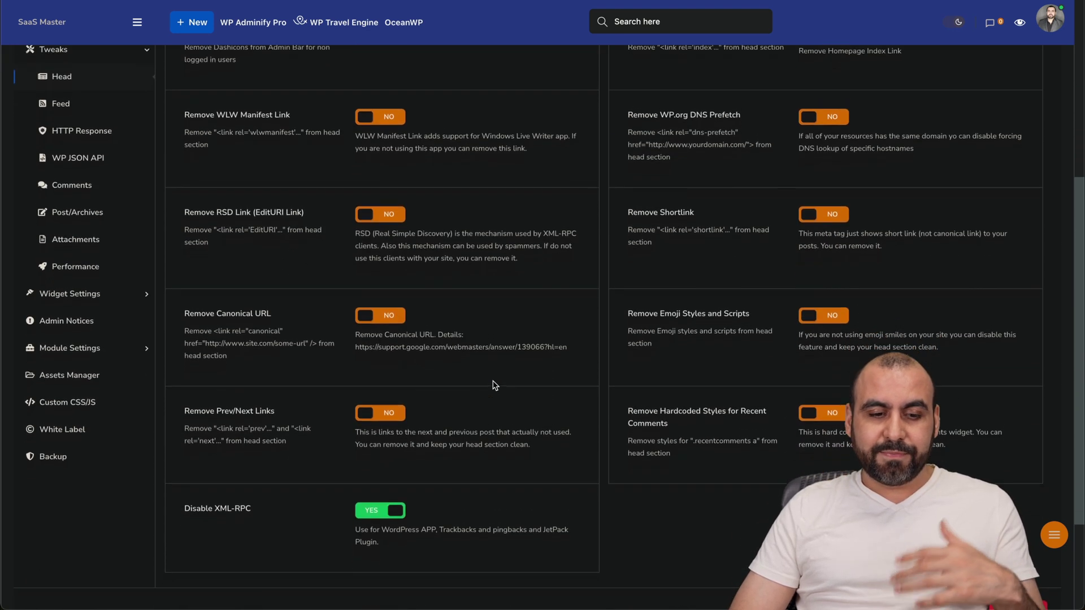
scroll(423, 239, up, 5)
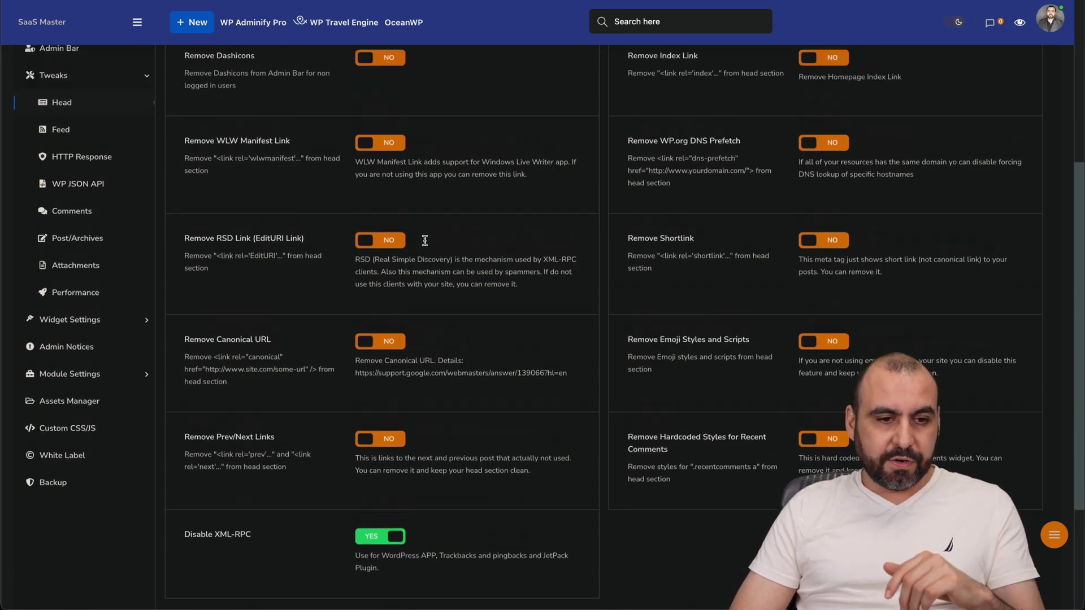
Step: Look through the Feed, HTTP Response, WP JSON API, Comments, Post/Archives, Attachments and Performance tweaks
click(61, 299)
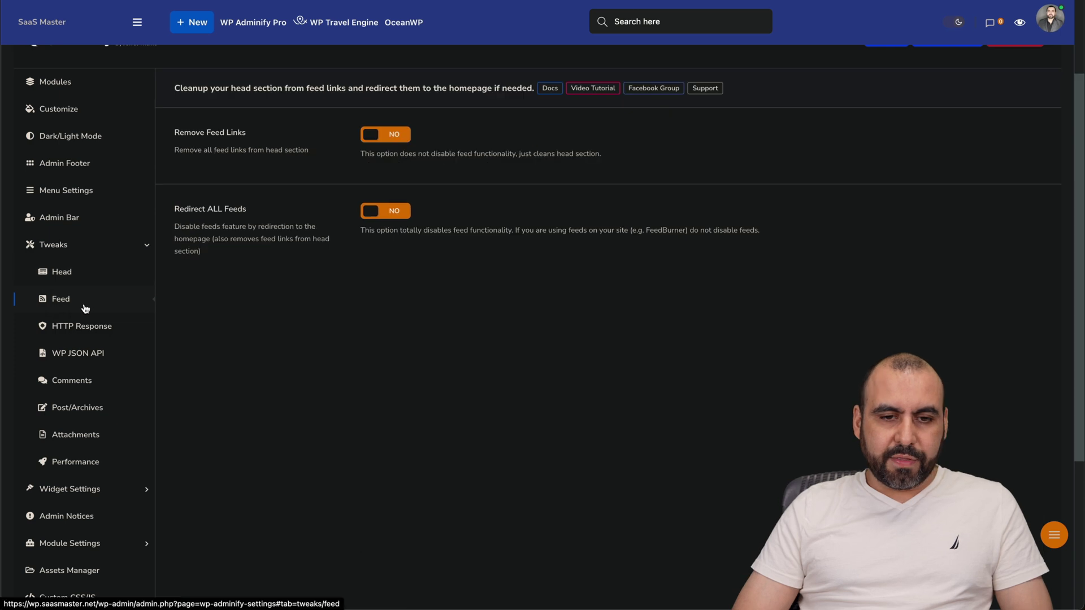
click(94, 326)
click(103, 356)
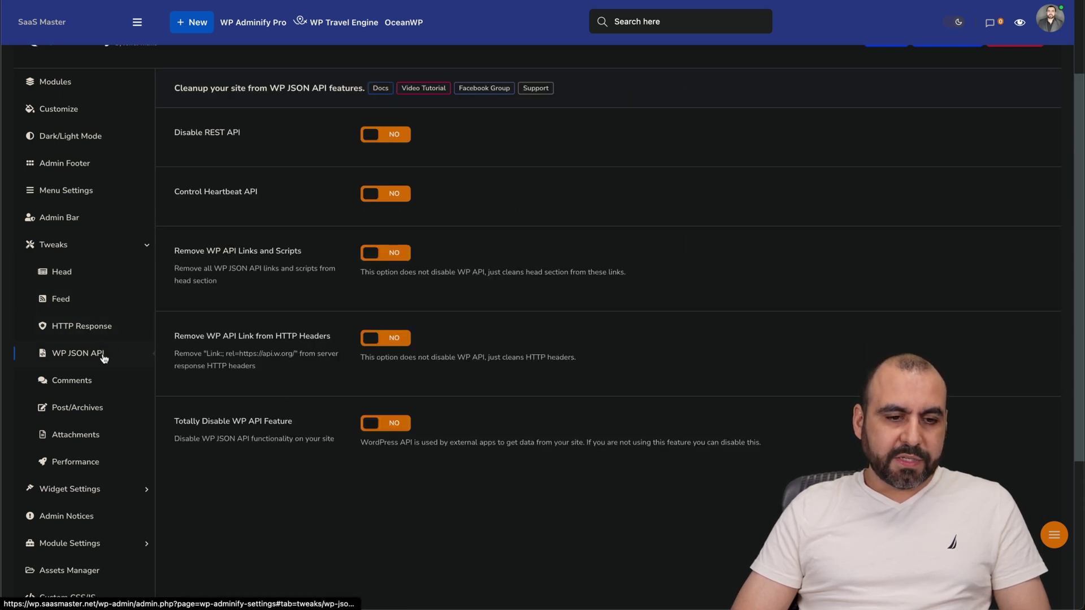
click(97, 382)
click(95, 411)
click(90, 441)
click(84, 463)
Step: Open the Dashboard Widgets removal options under Widget Settings
scroll(84, 464, down, 3)
scroll(83, 463, up, 2)
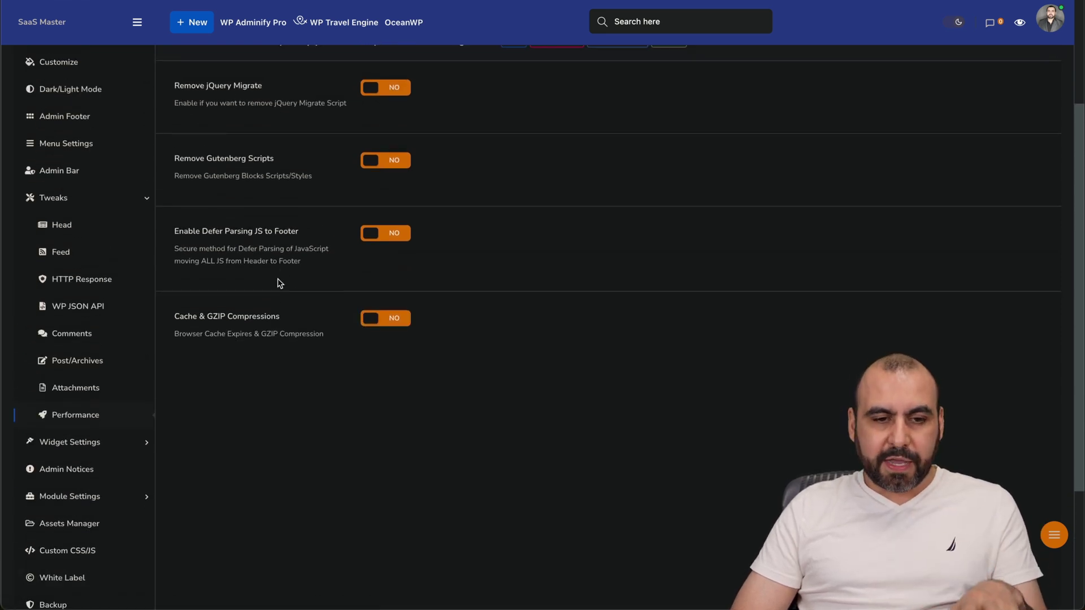
scroll(421, 326, down, 1)
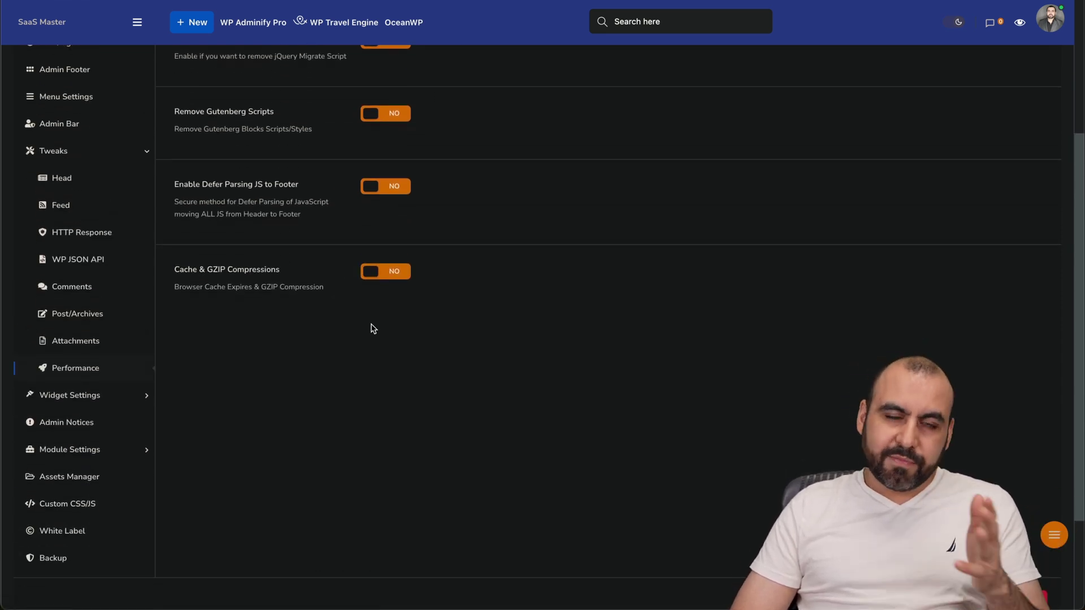
click(133, 398)
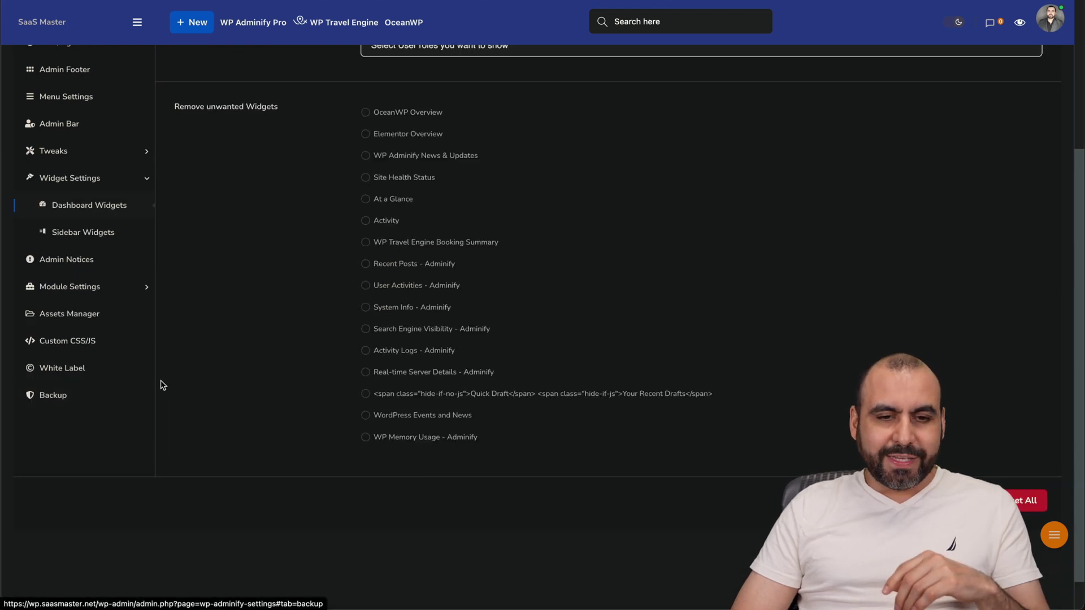
Step: Open the user-role visibility list and close it without choosing a role
scroll(198, 310, up, 3)
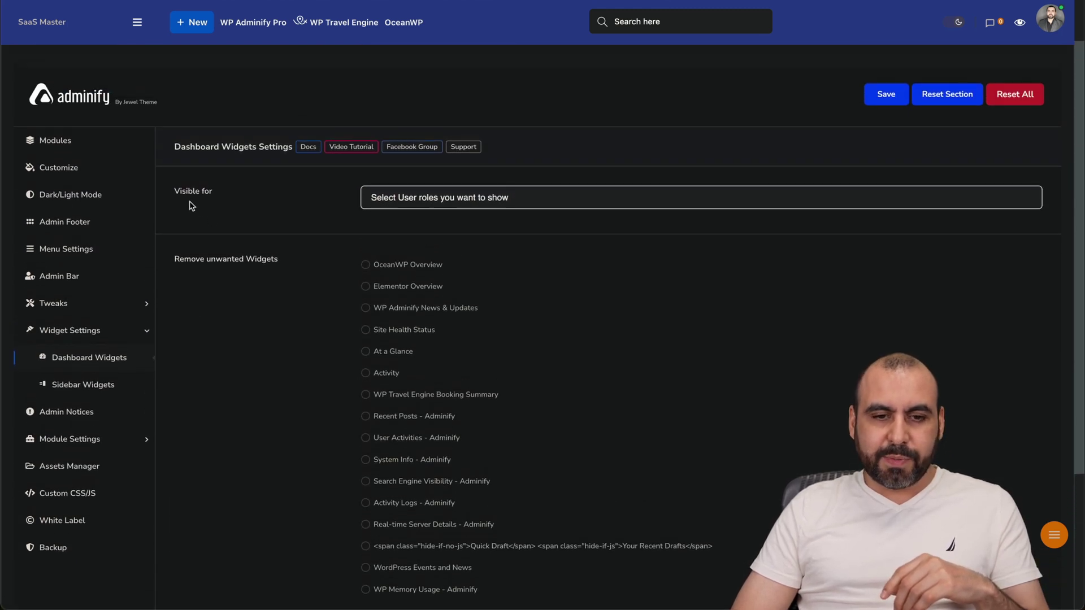
click(419, 203)
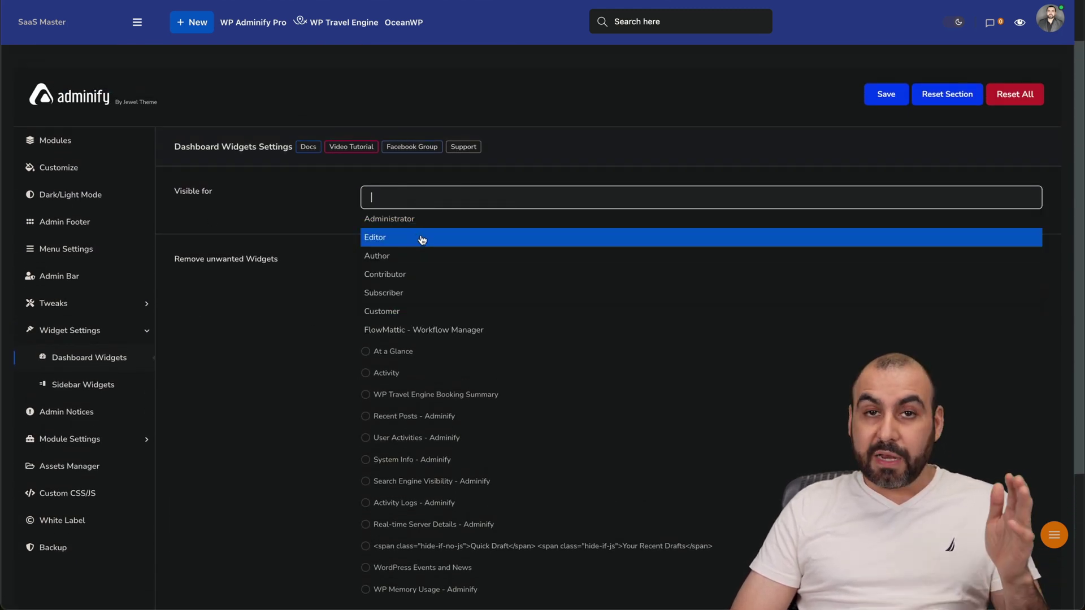
click(289, 374)
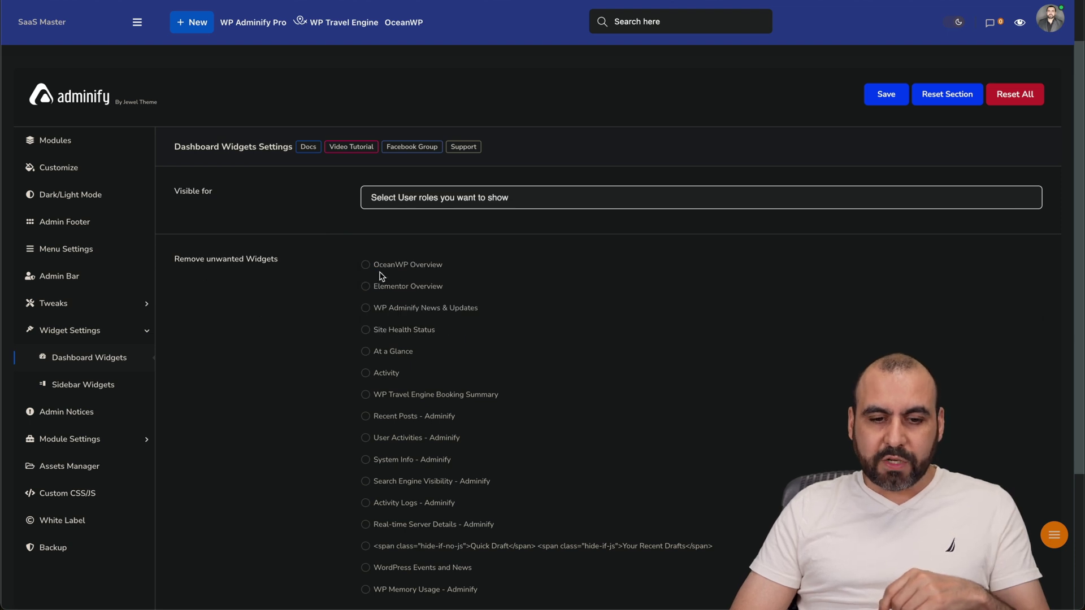
Step: Tick OceanWP, Elementor, News & Updates, Site Health, Activity, User Activities and Search Engine Visibility widgets for removal
scroll(368, 346, down, 1)
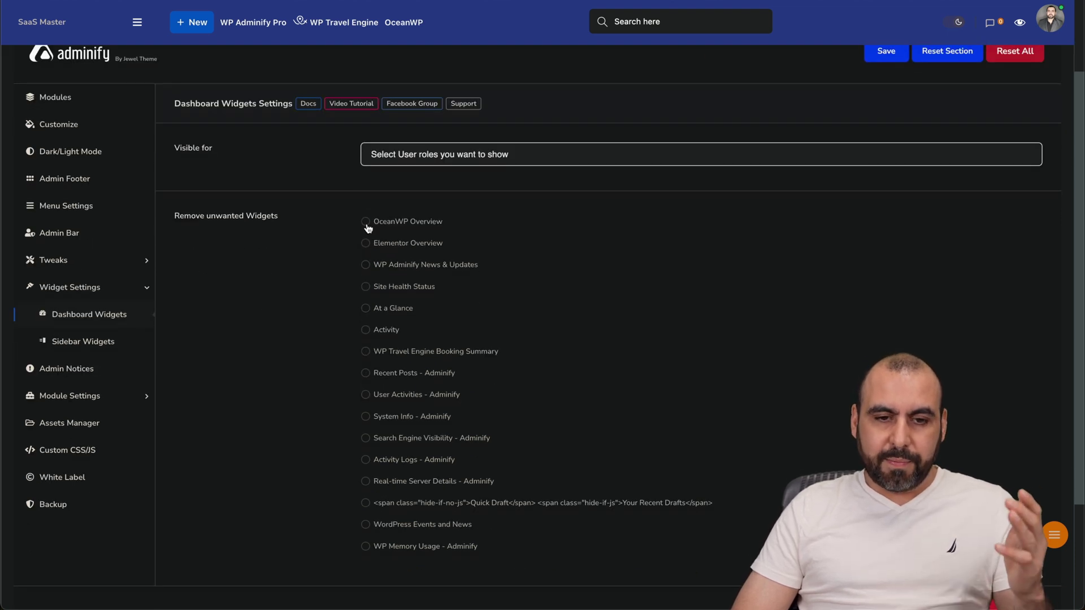
click(365, 221)
click(365, 243)
click(365, 265)
click(366, 286)
click(366, 329)
click(366, 438)
click(366, 459)
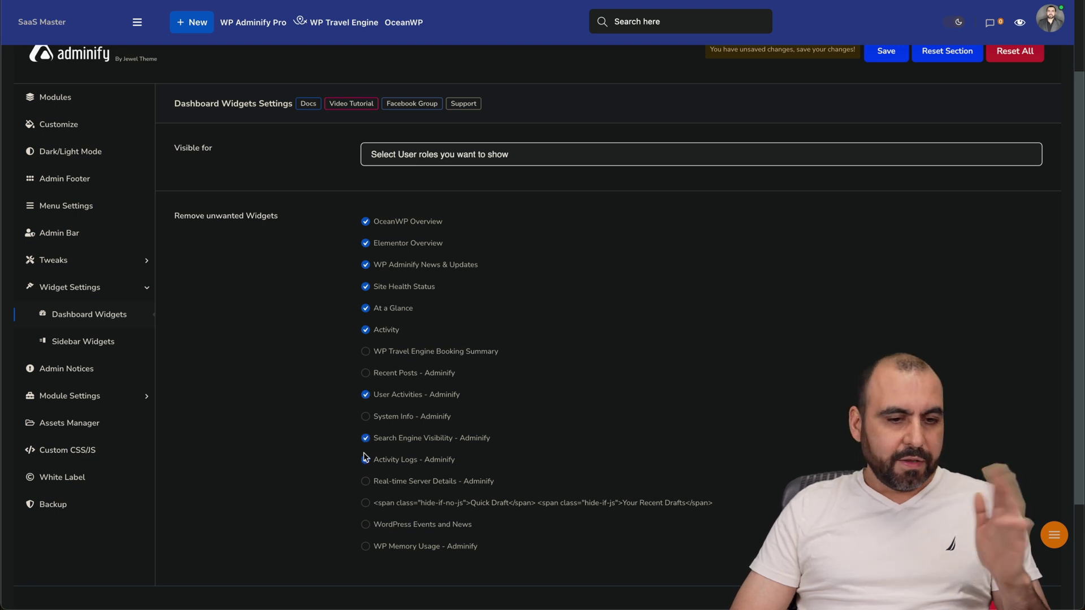
click(97, 343)
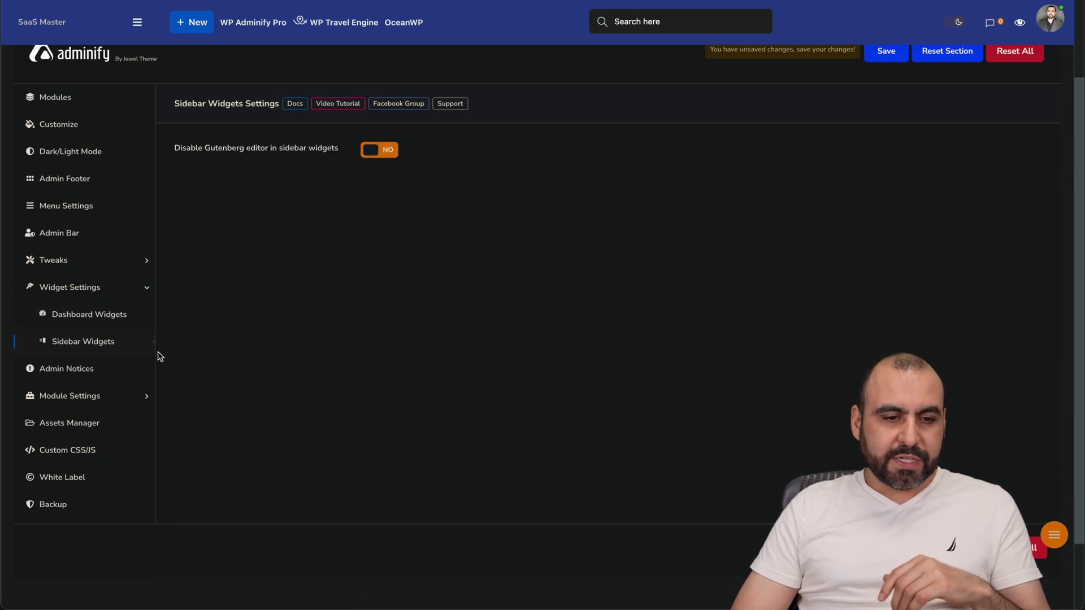
Step: Review the Admin Notices settings and each module page, from Folders through Activity Logs
click(96, 378)
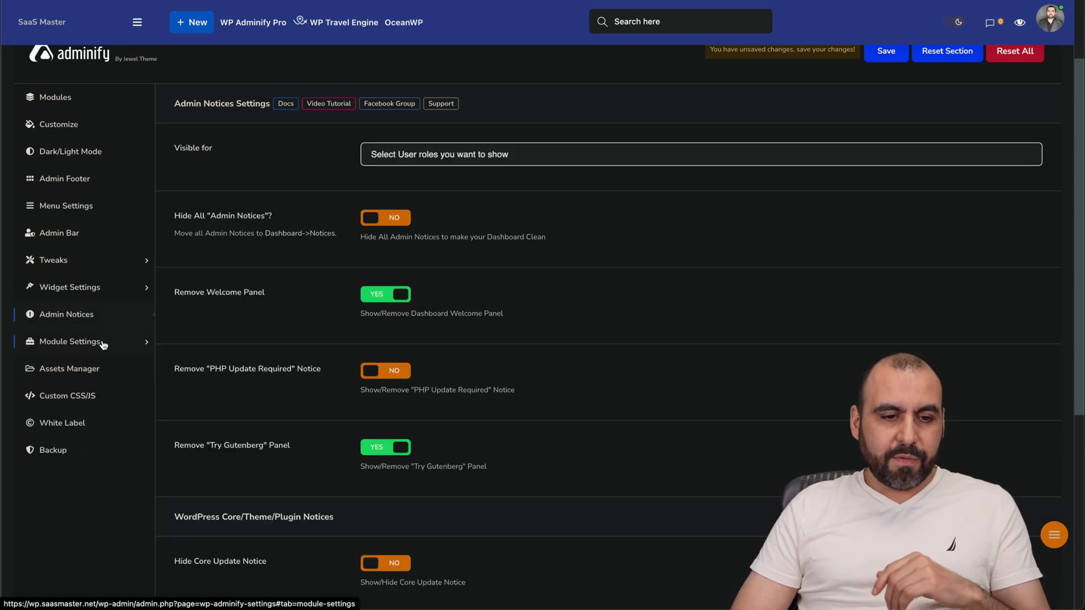
click(102, 345)
click(110, 399)
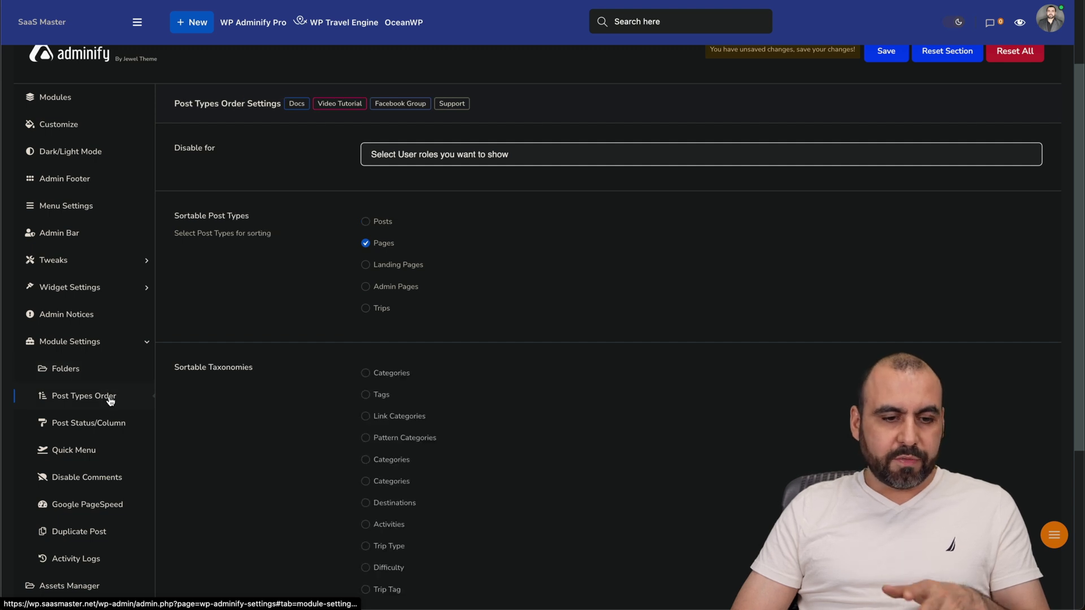
click(111, 421)
click(97, 450)
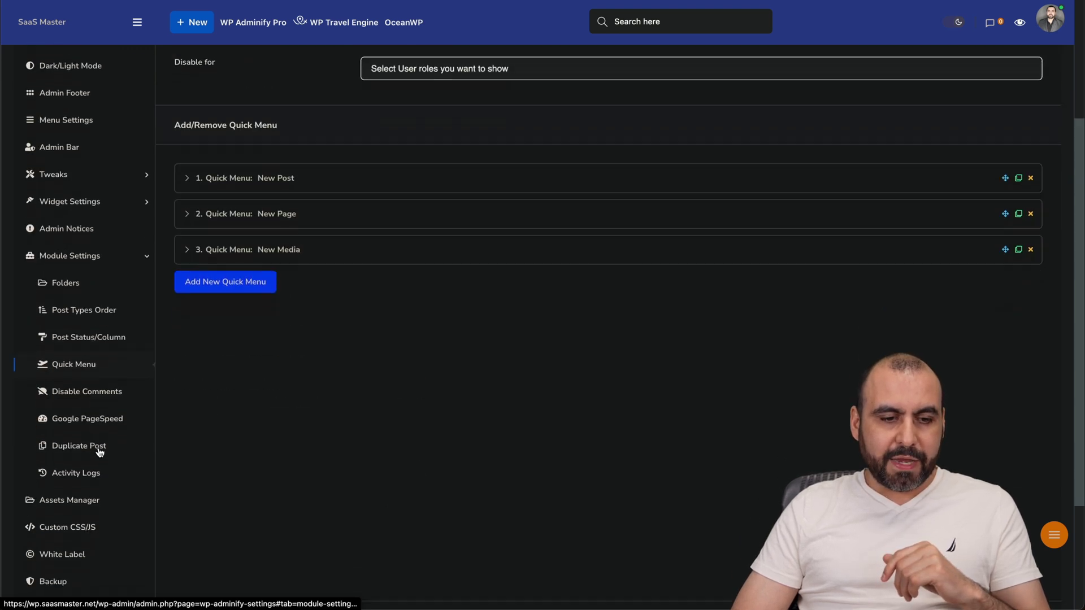
click(99, 339)
click(110, 370)
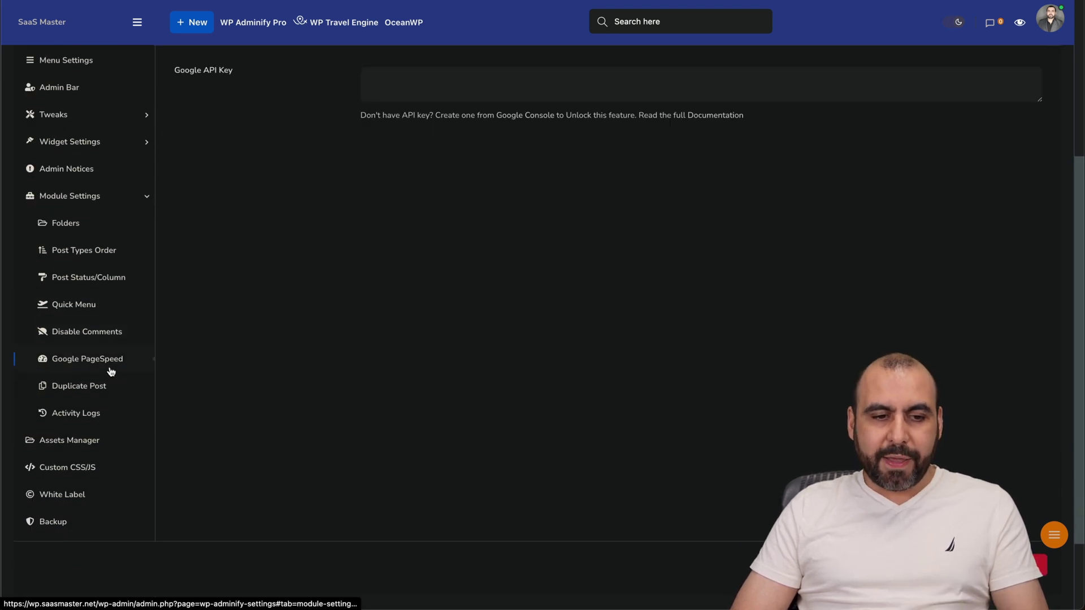
click(111, 394)
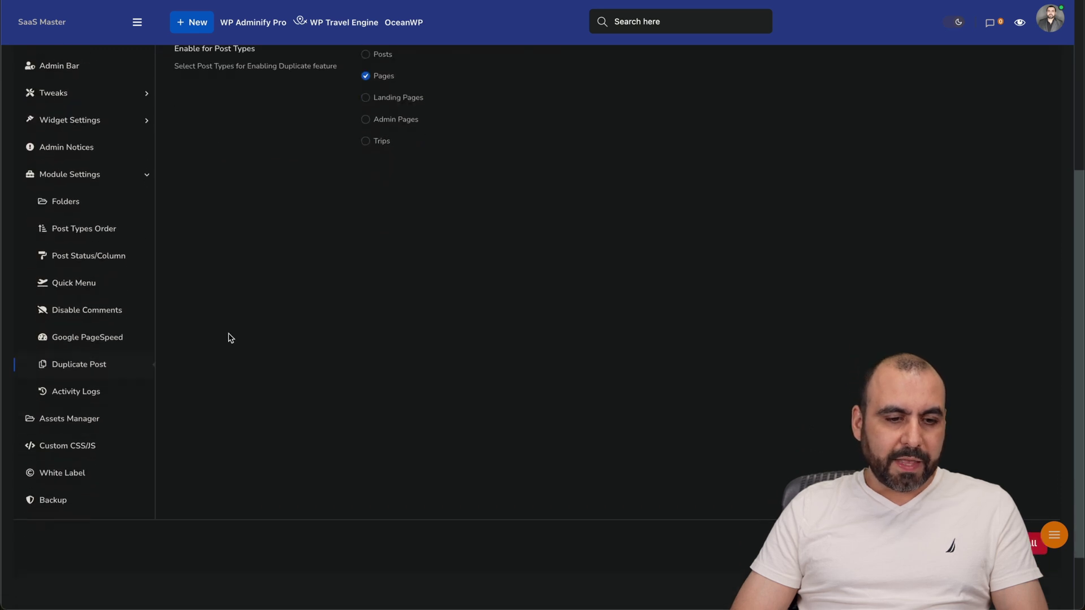
click(102, 392)
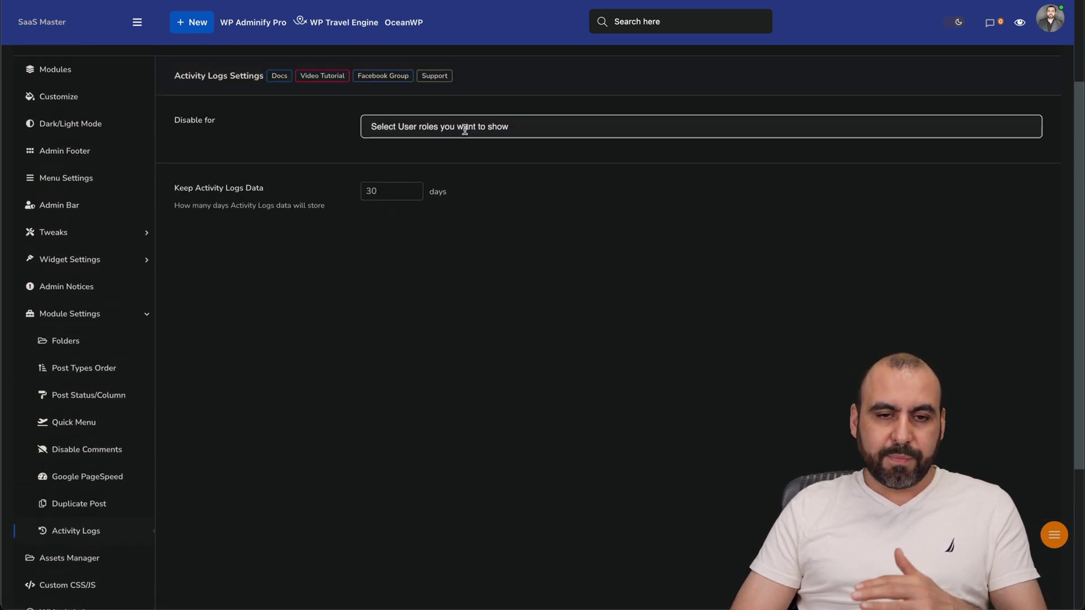
Step: Check the Assets Manager and the empty Custom CSS/JS editors, then go to White Label
scroll(288, 382, down, 3)
click(83, 420)
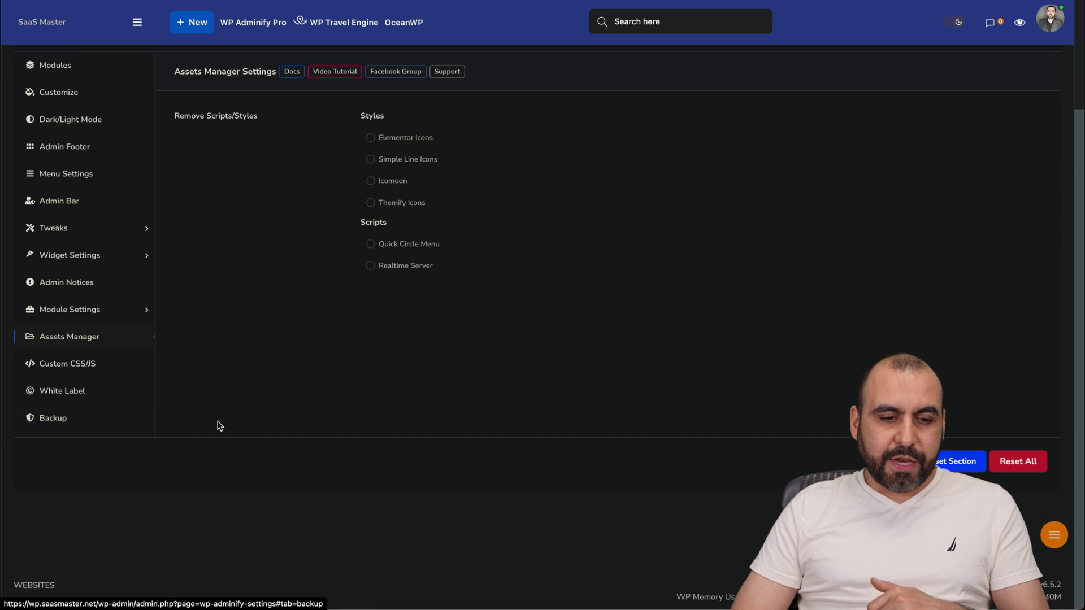
click(96, 365)
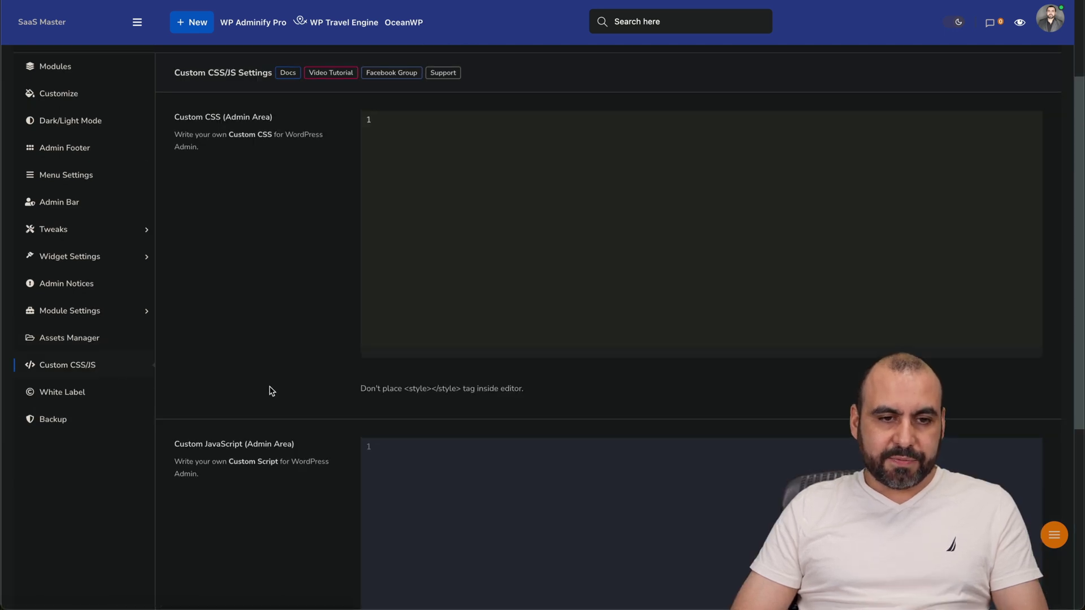
scroll(269, 389, down, 3)
scroll(135, 343, up, 2)
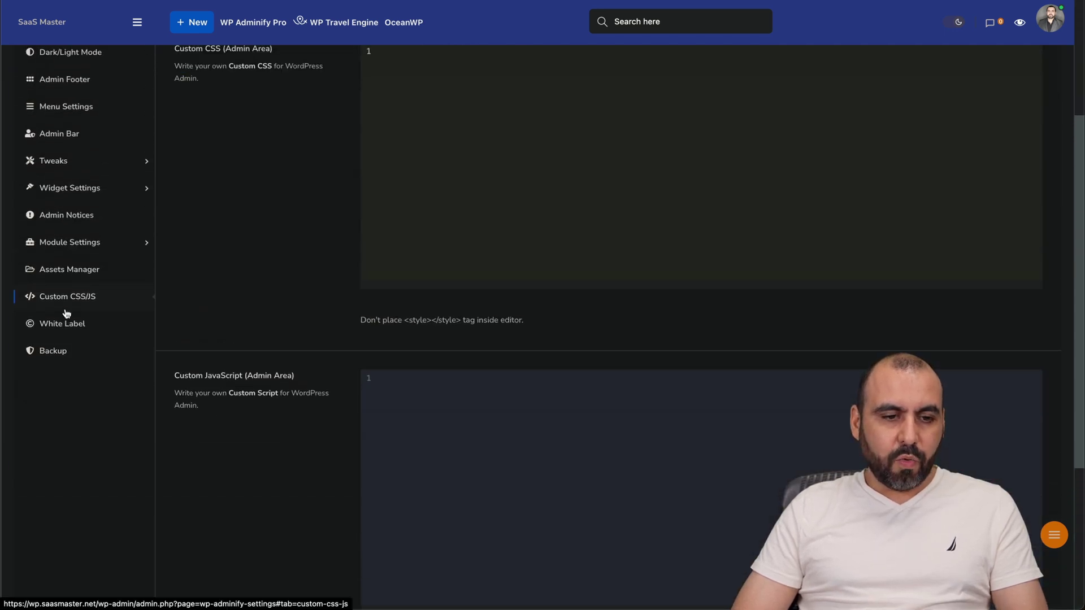
click(72, 327)
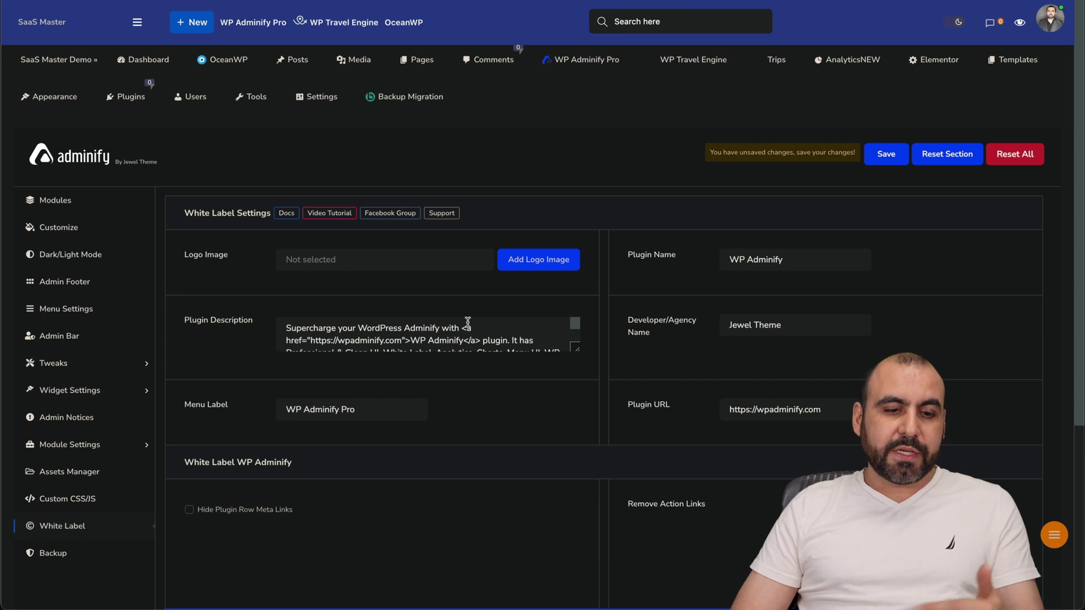
Step: Read the White Label plugin description and fields, then bring up the top menu's Plugins submenu
drag(326, 328, 395, 364)
click(498, 392)
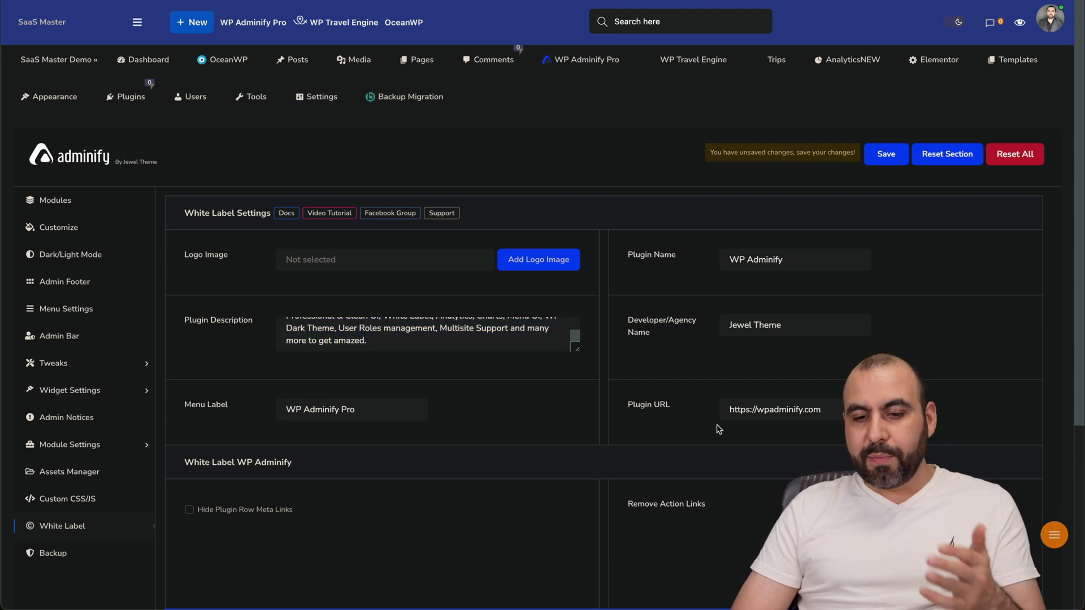
scroll(797, 410, down, 3)
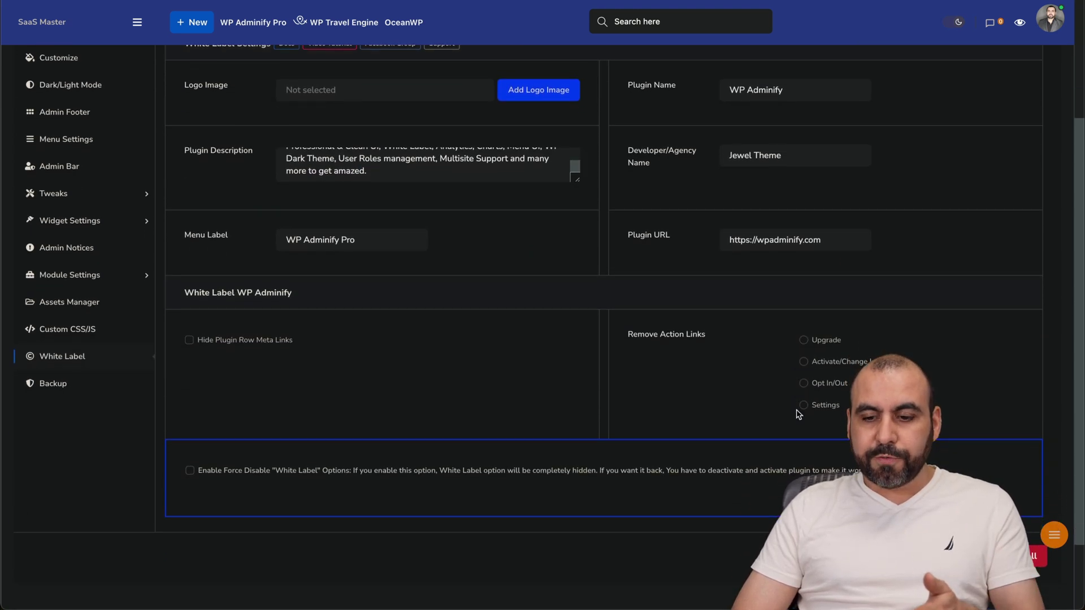
scroll(847, 192, up, 3)
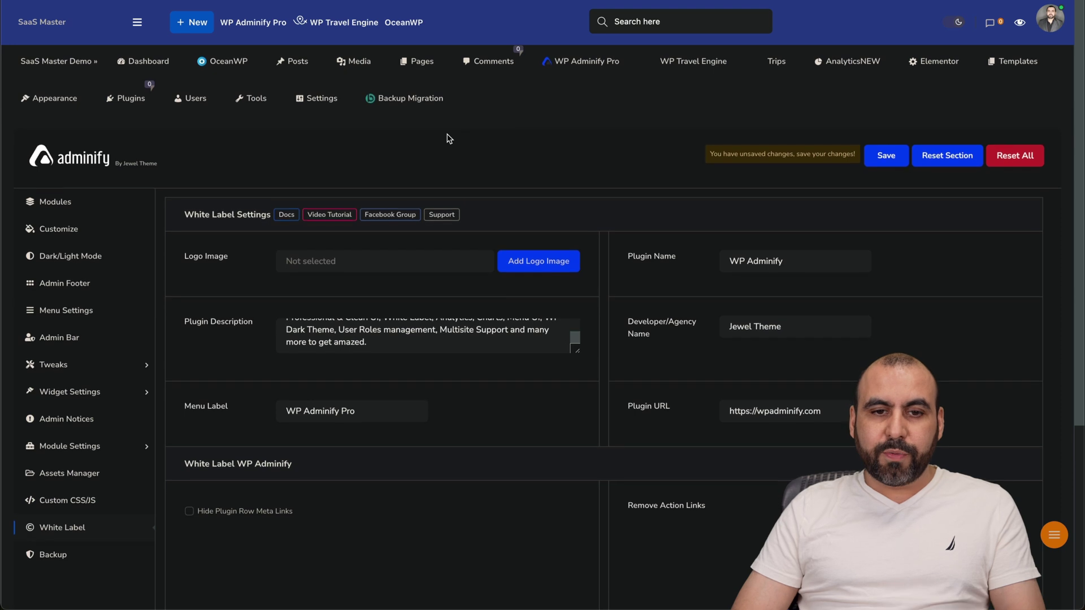
mouse_move(281, 66)
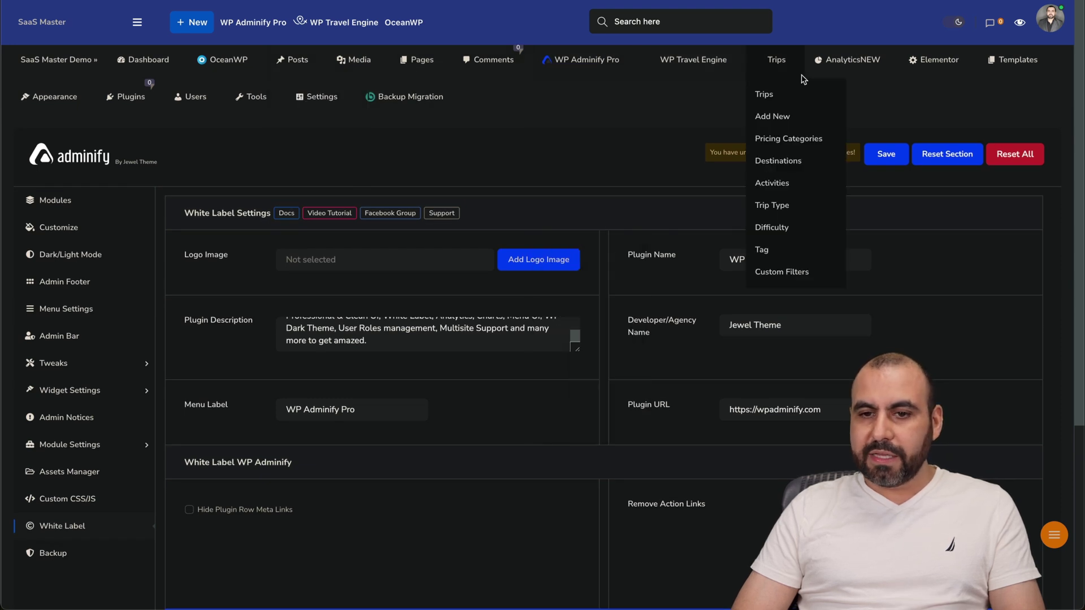
mouse_move(129, 107)
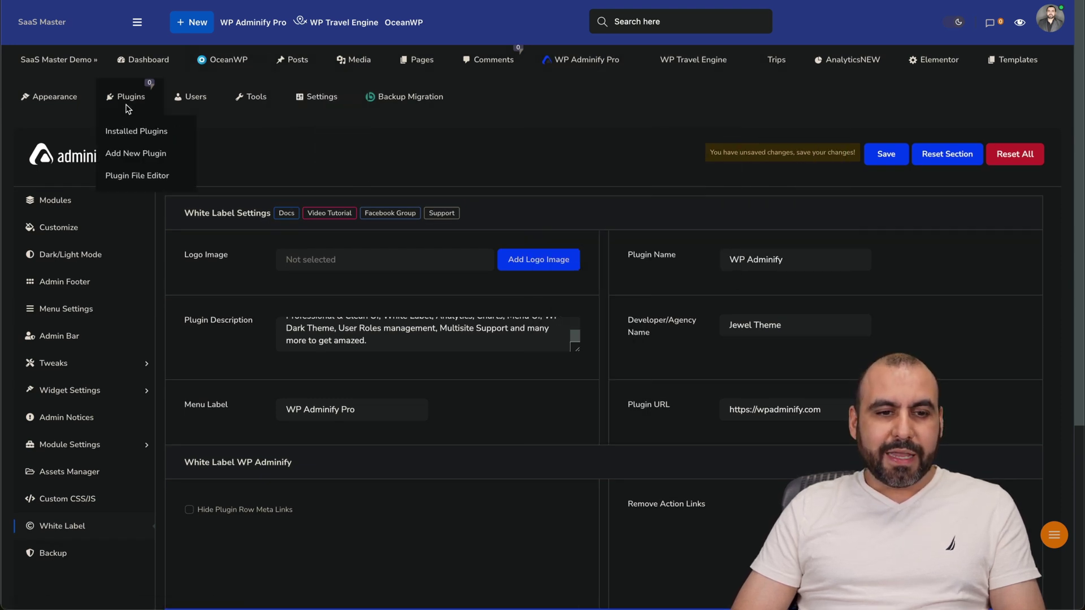
Step: Go to Installed Plugins, leaving without saving, and scroll the eight-plugin list
click(141, 131)
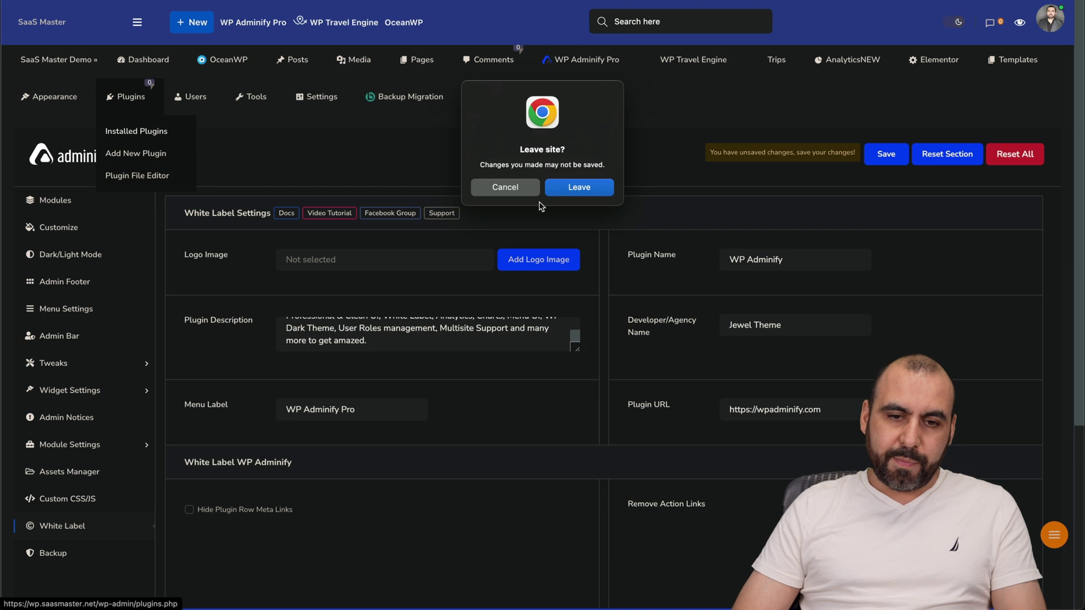
click(573, 192)
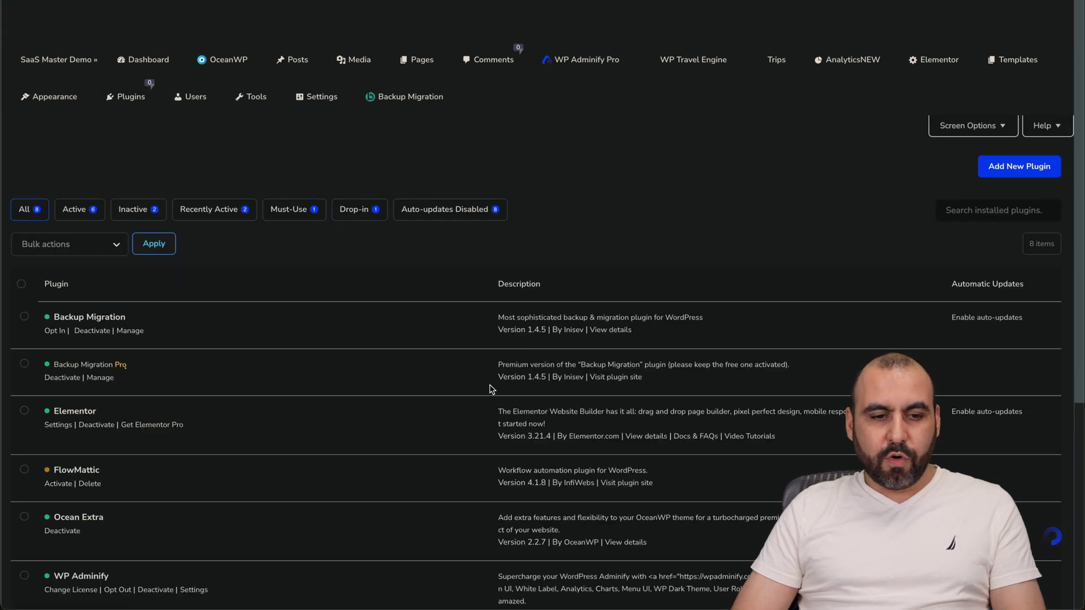
scroll(486, 346, down, 5)
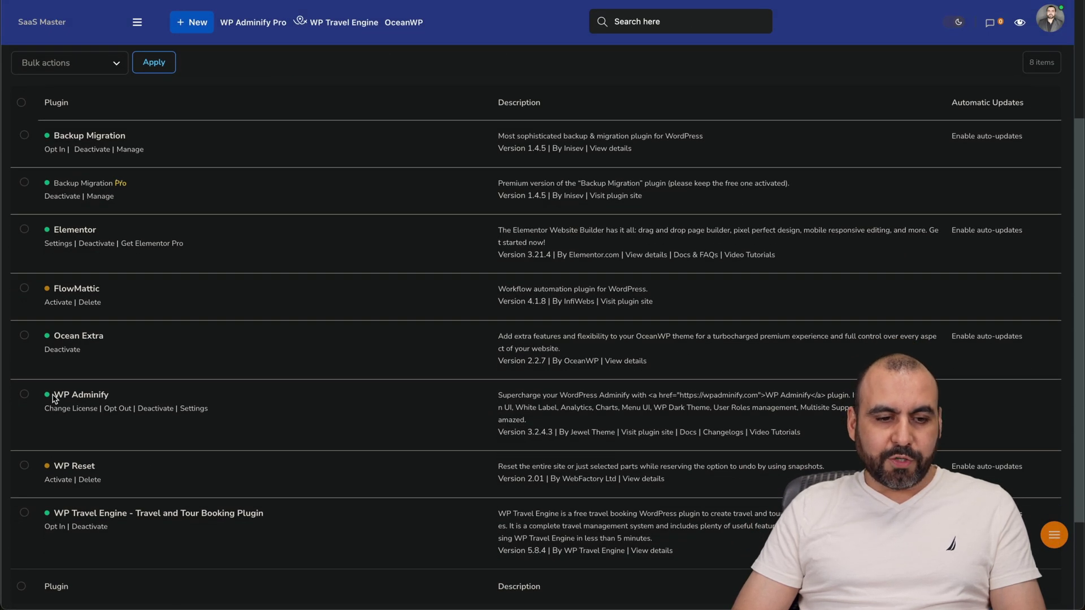